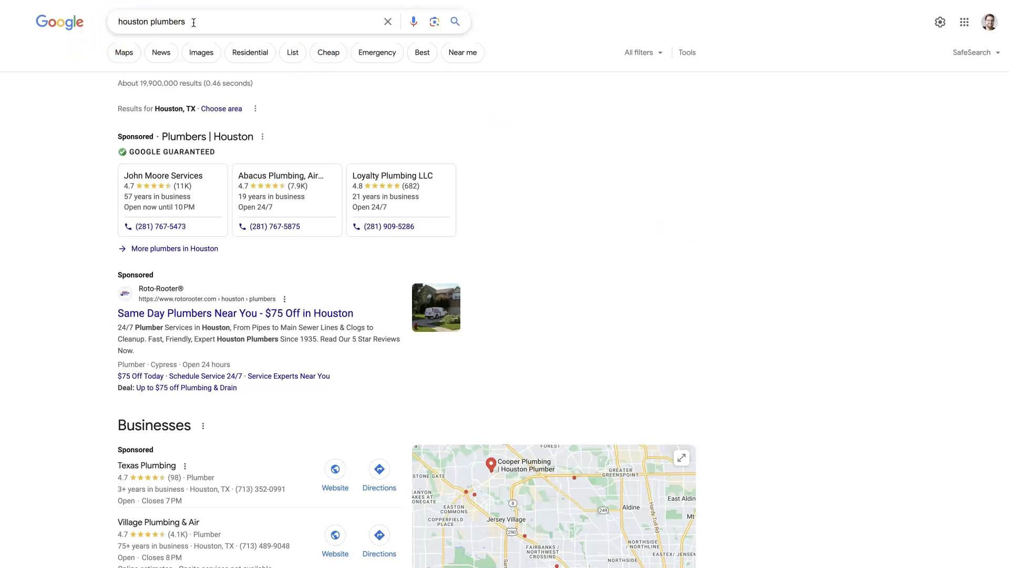
- Open the advertiser details of the Roto-Rooter sponsored result and open the advertiser's other ads in a new browser tab
{"action": "left_click", "coordinate": [167, 20]}
{"action": "left_click", "coordinate": [378, 92]}
{"action": "left_click", "coordinate": [692, 165]}
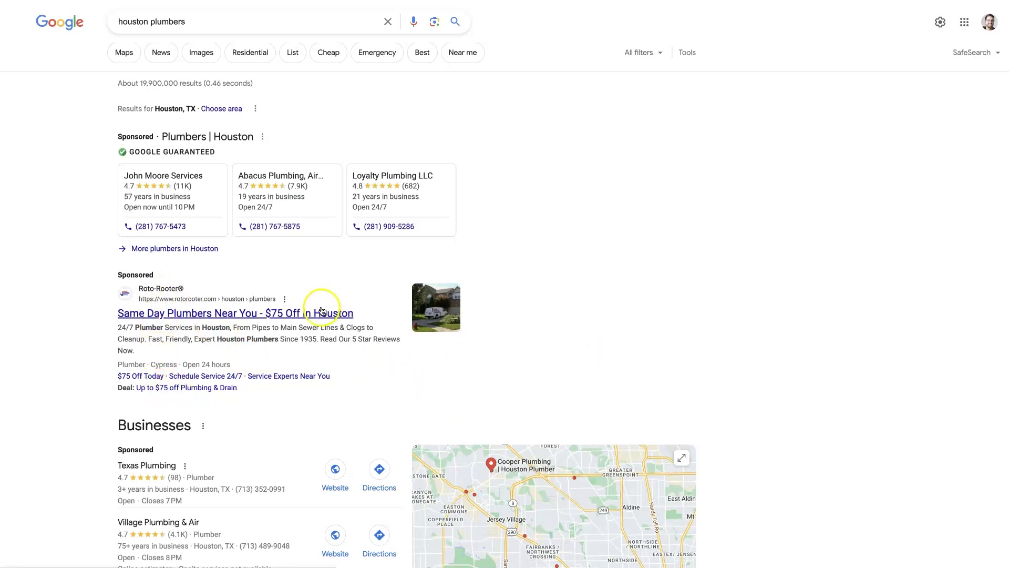
{"action": "left_click", "coordinate": [285, 300]}
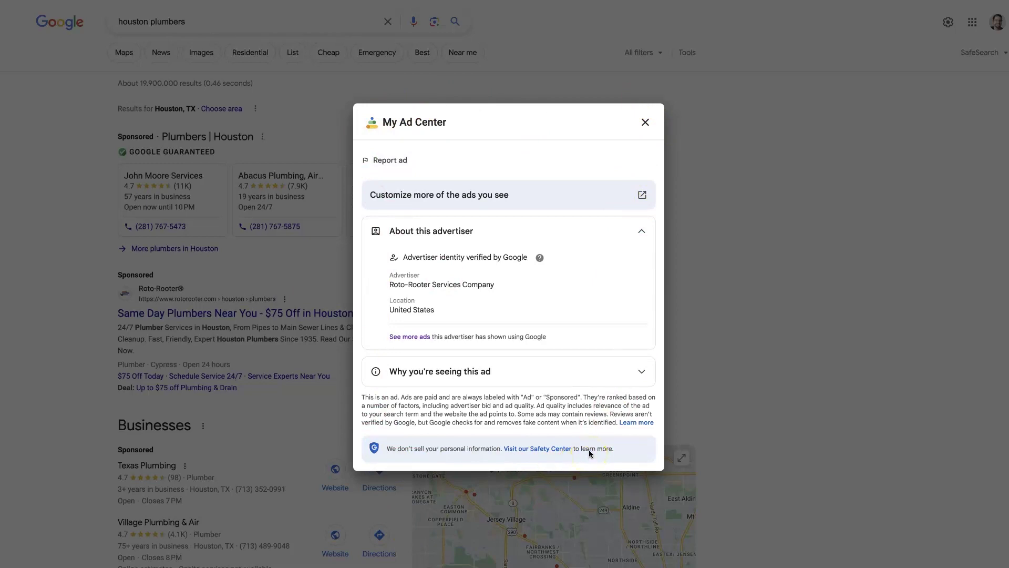
{"action": "right_click", "coordinate": [413, 340]}
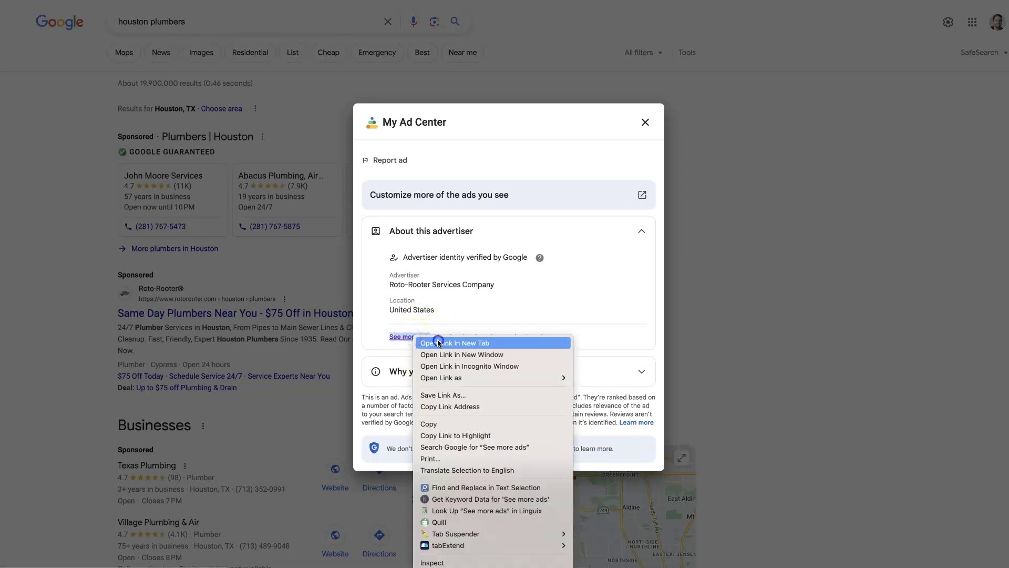
{"action": "left_click", "coordinate": [437, 341]}
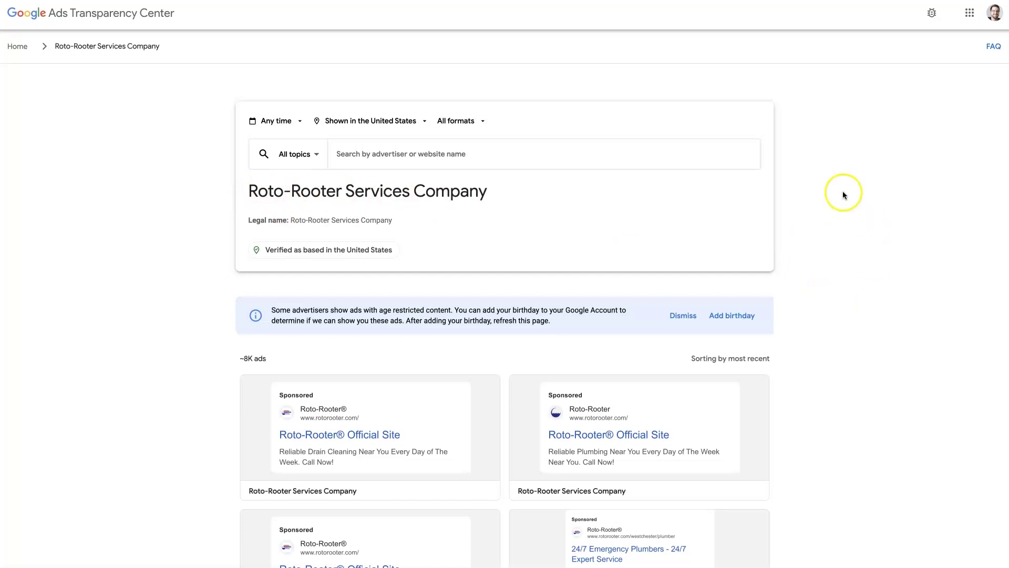
- Look through the ads of all formats shown for Roto-Rooter Services Company
{"action": "scroll", "coordinate": [843, 193], "scroll_direction": "down", "scroll_amount": 5}
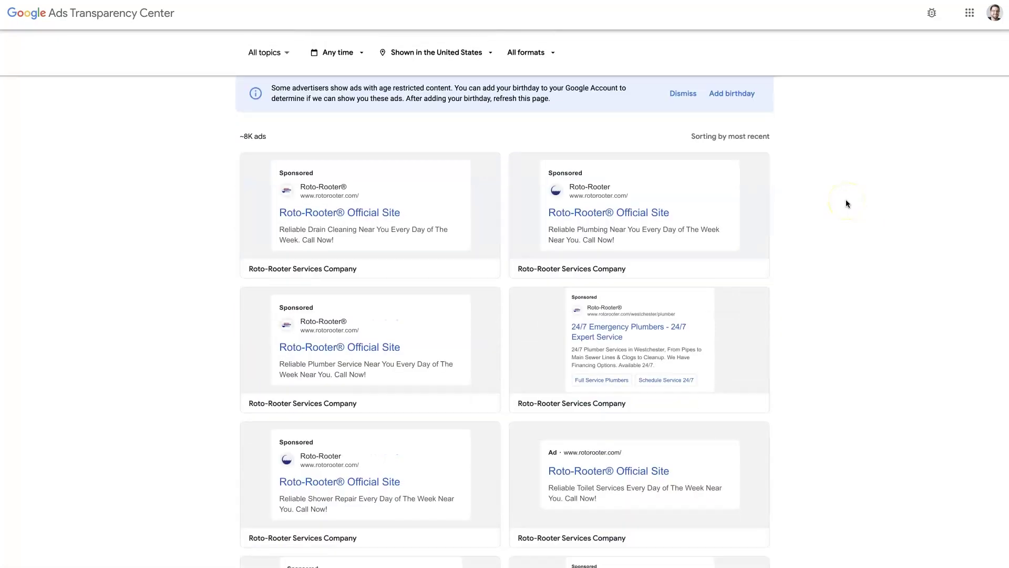
{"action": "scroll", "coordinate": [859, 271], "scroll_direction": "down", "scroll_amount": 6}
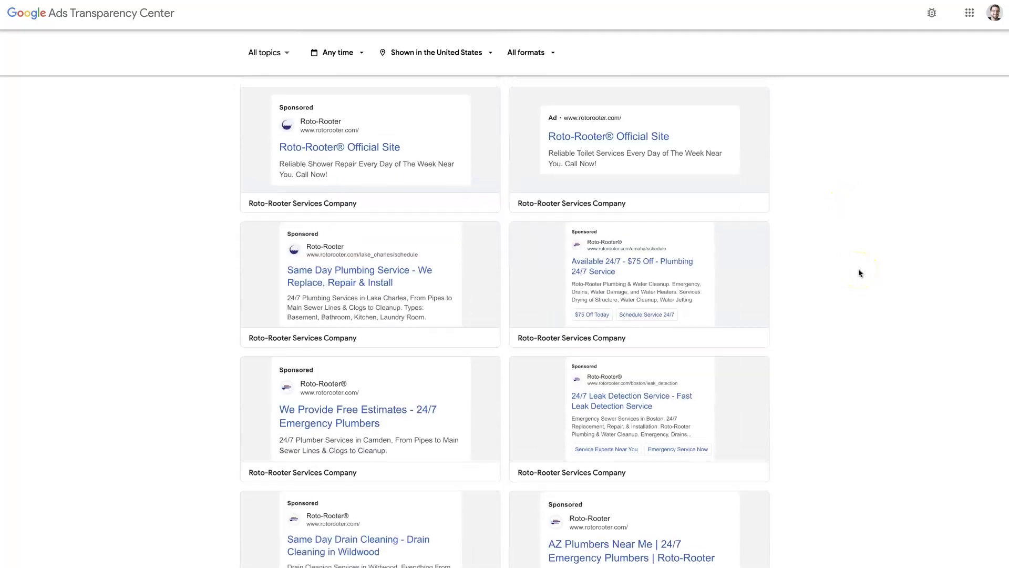
{"action": "scroll", "coordinate": [422, 411], "scroll_direction": "down", "scroll_amount": 5}
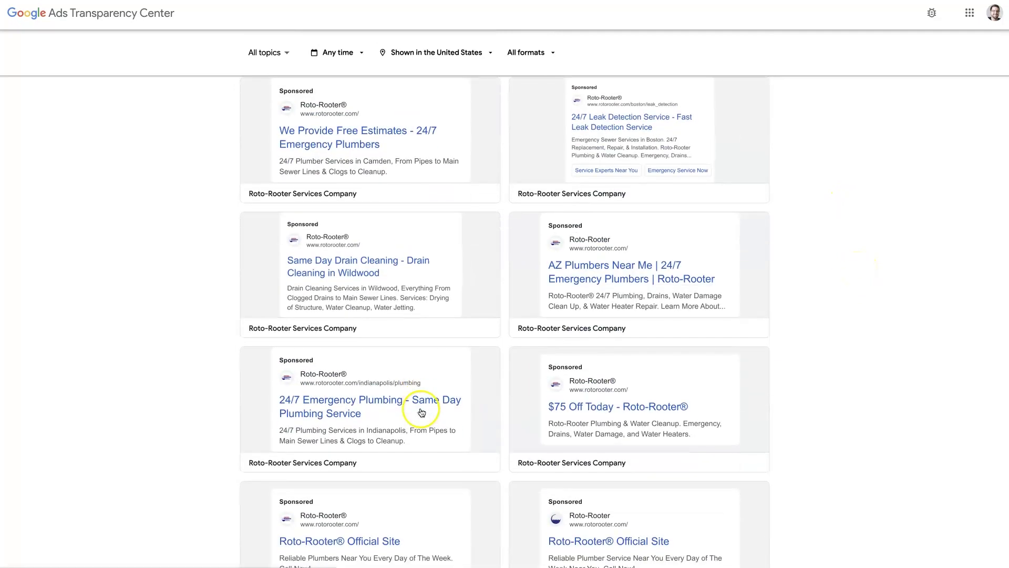
{"action": "scroll", "coordinate": [423, 412], "scroll_direction": "up", "scroll_amount": 15}
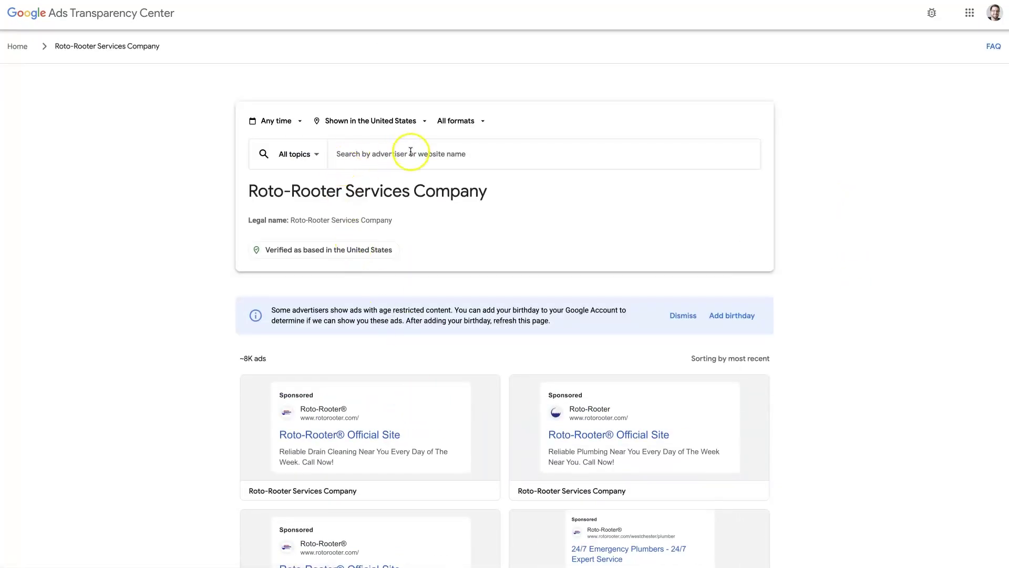
- Filter Roto-Rooter's ads to the Image format and look through the image ads
{"action": "left_click", "coordinate": [457, 121]}
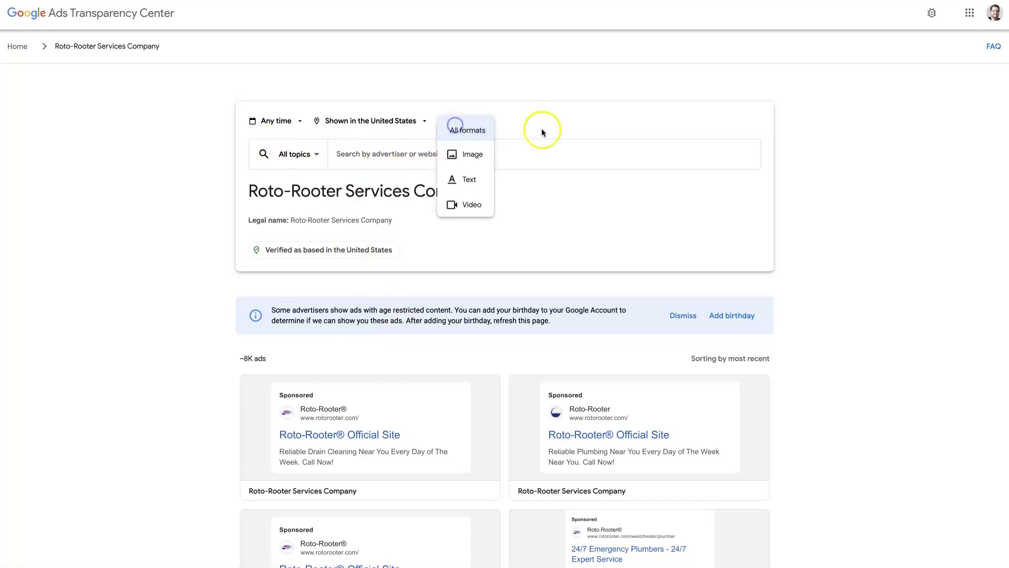
{"action": "left_click", "coordinate": [475, 161]}
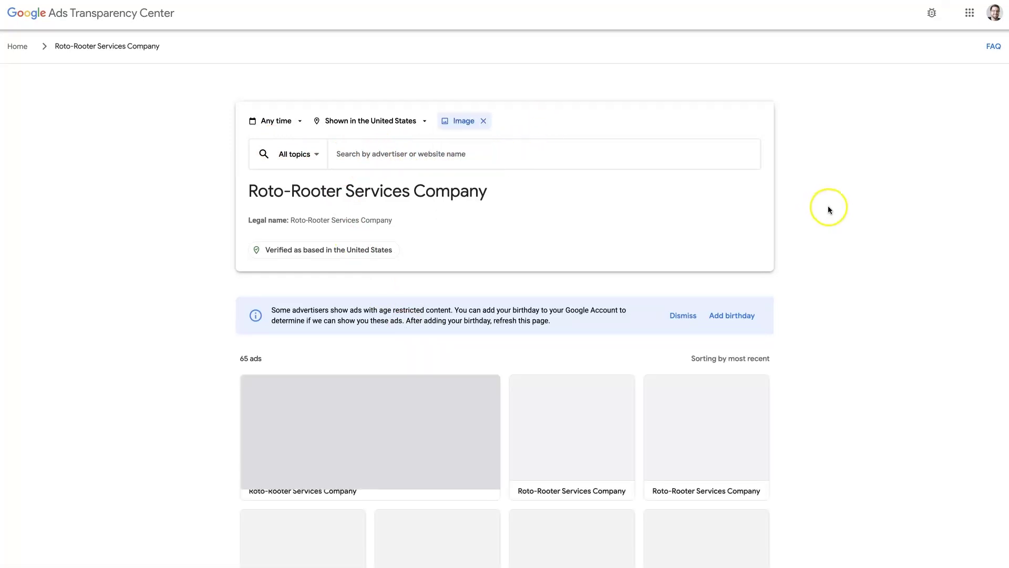
{"action": "scroll", "coordinate": [828, 209], "scroll_direction": "down", "scroll_amount": 7}
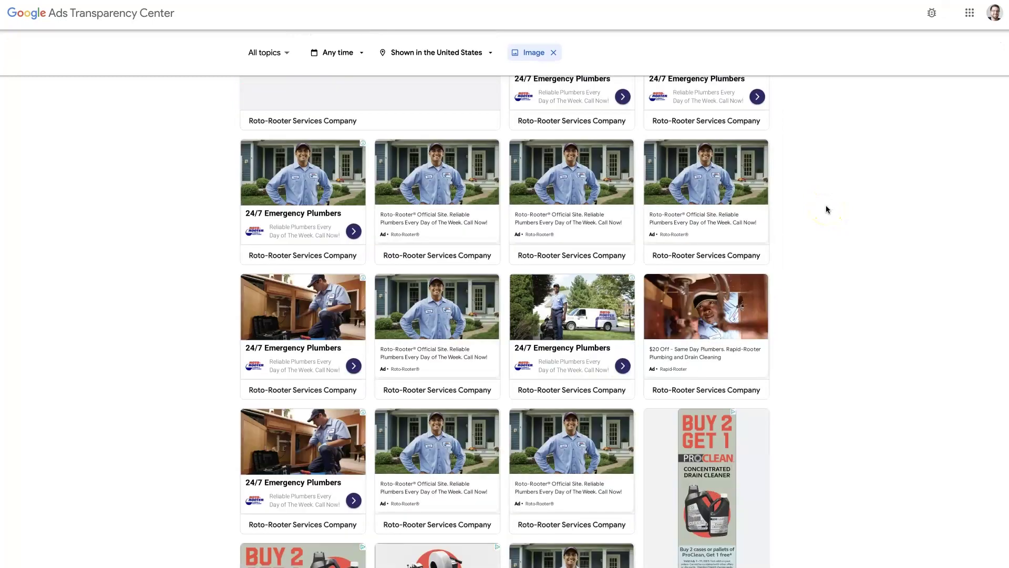
{"action": "scroll", "coordinate": [826, 209], "scroll_direction": "down", "scroll_amount": 10}
{"action": "scroll", "coordinate": [826, 209], "scroll_direction": "up", "scroll_amount": 17}
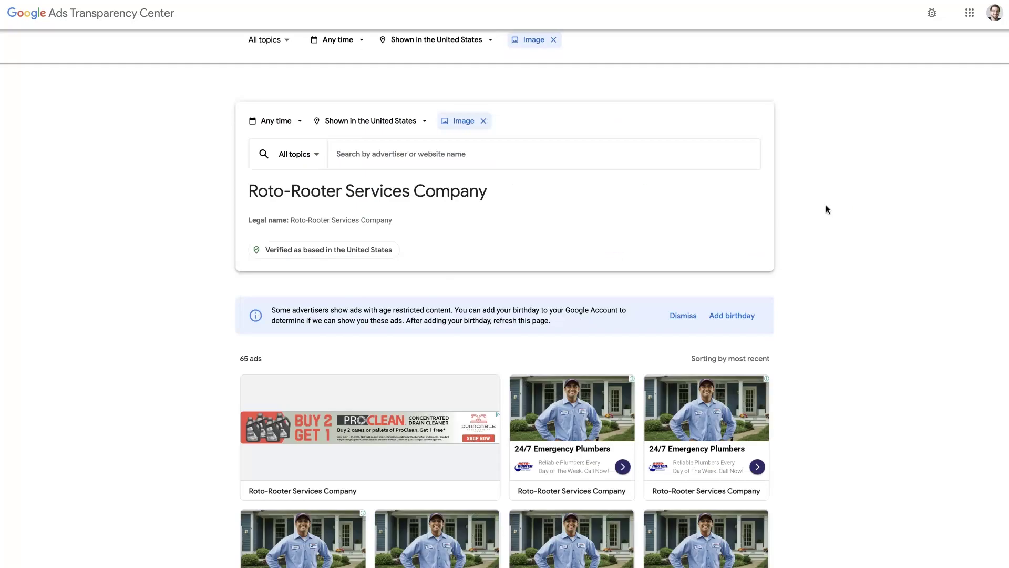
{"action": "scroll", "coordinate": [826, 209], "scroll_direction": "down", "scroll_amount": 3}
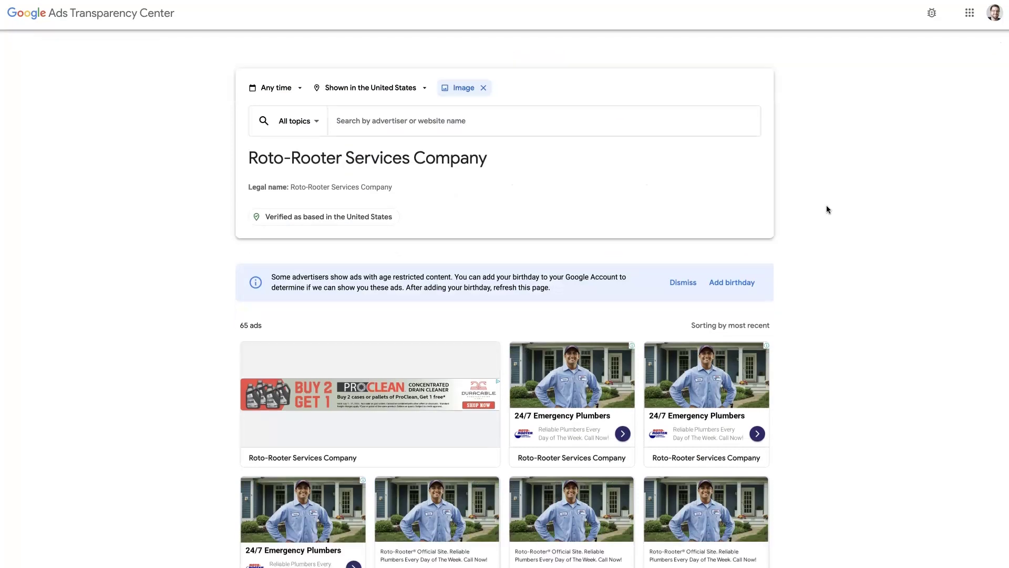
{"action": "scroll", "coordinate": [826, 209], "scroll_direction": "up", "scroll_amount": 3}
- Change the ad format filter to Text and close the My Ad Center dialog on the search results page
{"action": "left_click", "coordinate": [487, 103]}
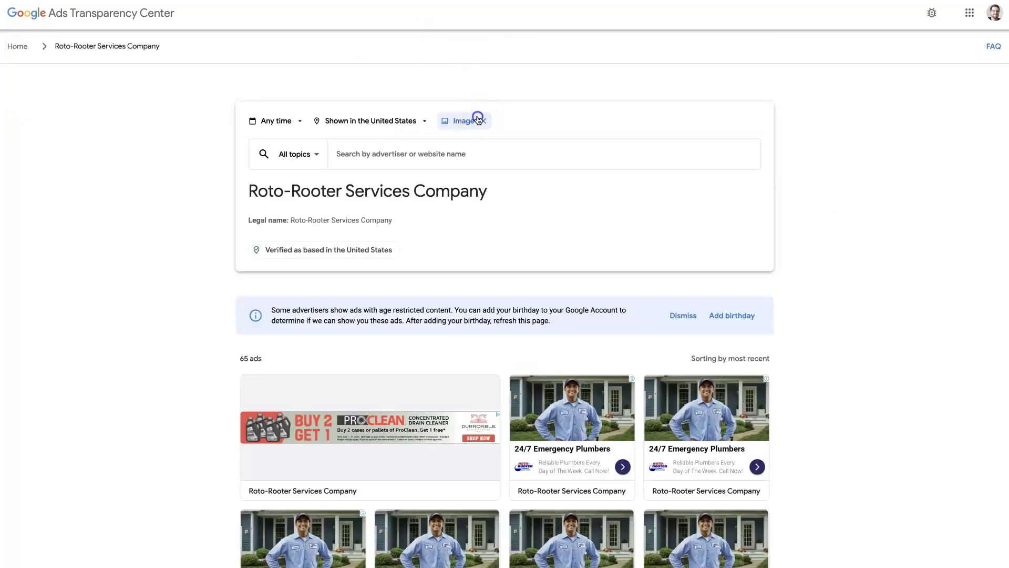
{"action": "left_click", "coordinate": [476, 119]}
{"action": "left_click", "coordinate": [476, 173]}
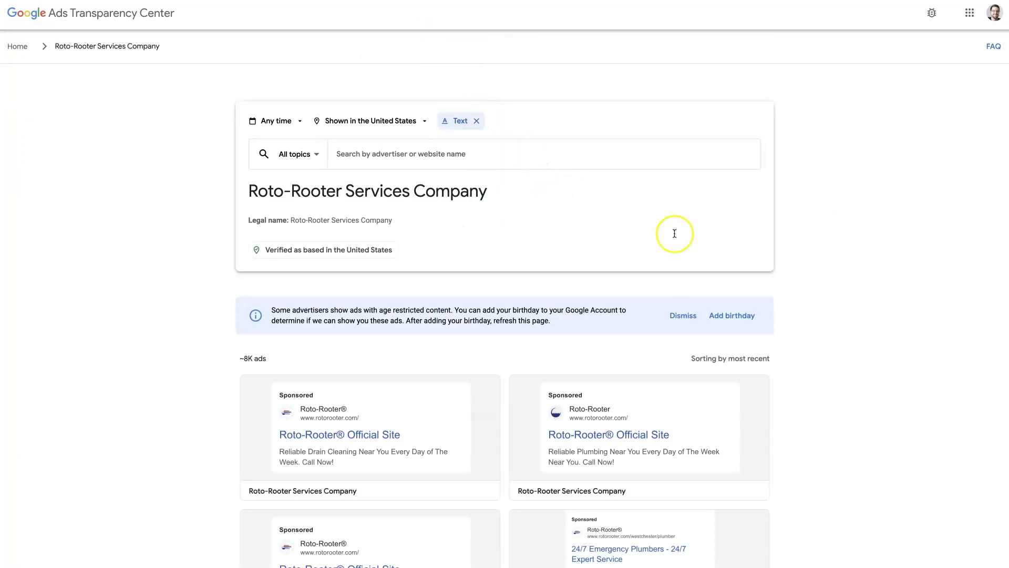
{"action": "scroll", "coordinate": [838, 263], "scroll_direction": "down", "scroll_amount": 8}
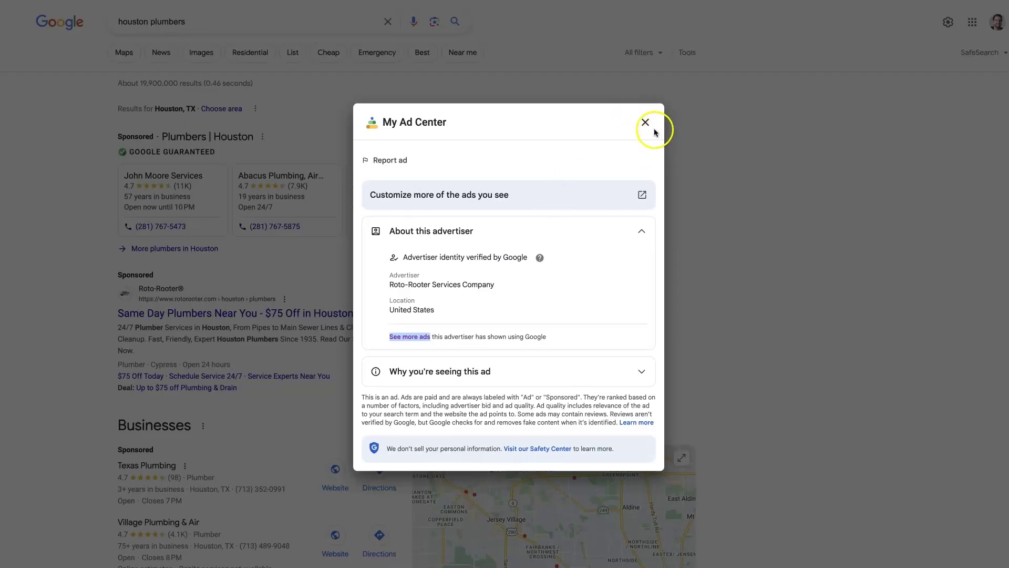
{"action": "left_click", "coordinate": [652, 129]}
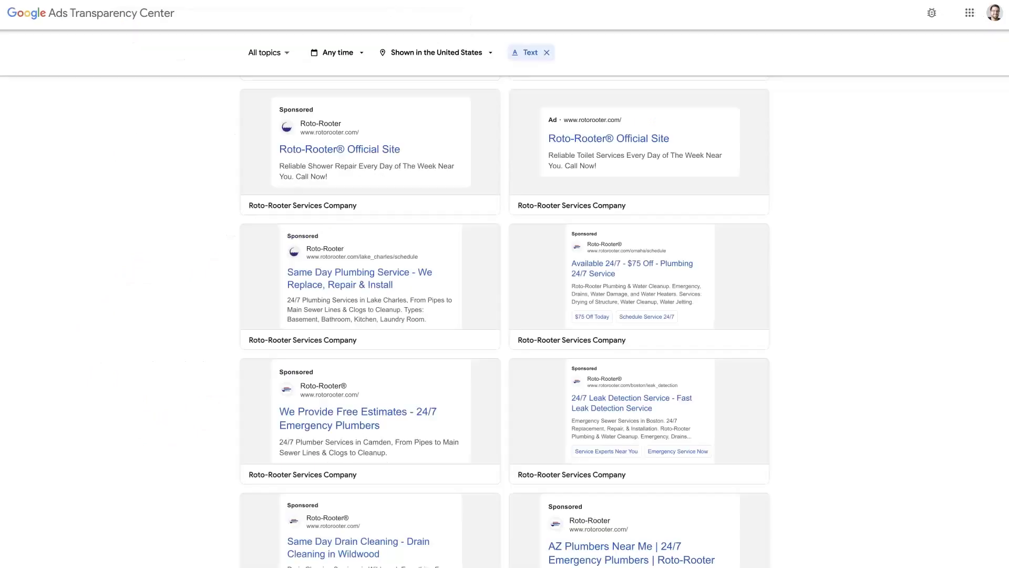
- Examine the ad count and read through the headlines and descriptions of Roto-Rooter's text ads
{"action": "scroll", "coordinate": [322, 309], "scroll_direction": "up", "scroll_amount": 8}
{"action": "left_click_drag", "start_coordinate": [225, 369], "coordinate": [270, 360]}
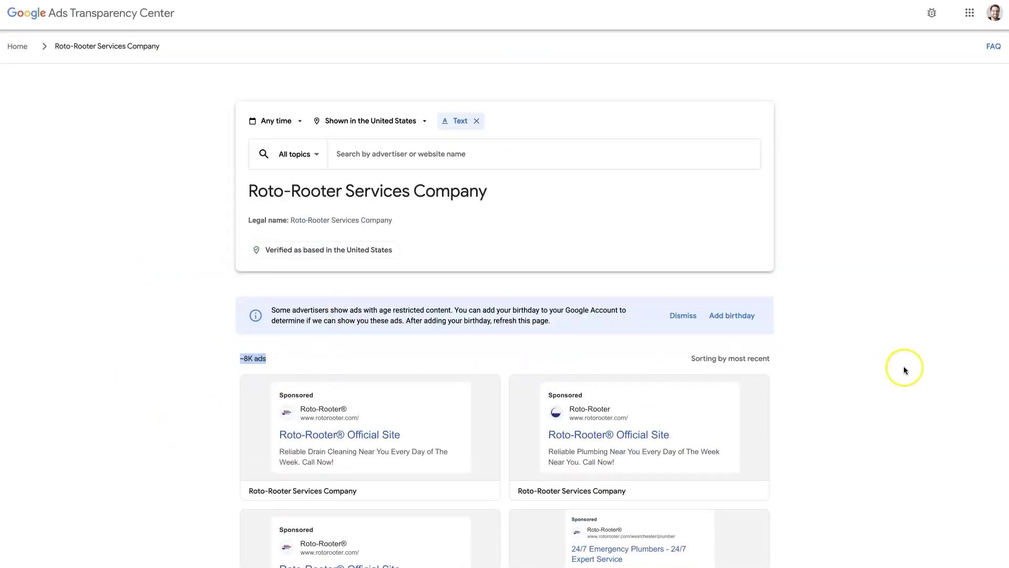
{"action": "scroll", "coordinate": [865, 325], "scroll_direction": "down", "scroll_amount": 10}
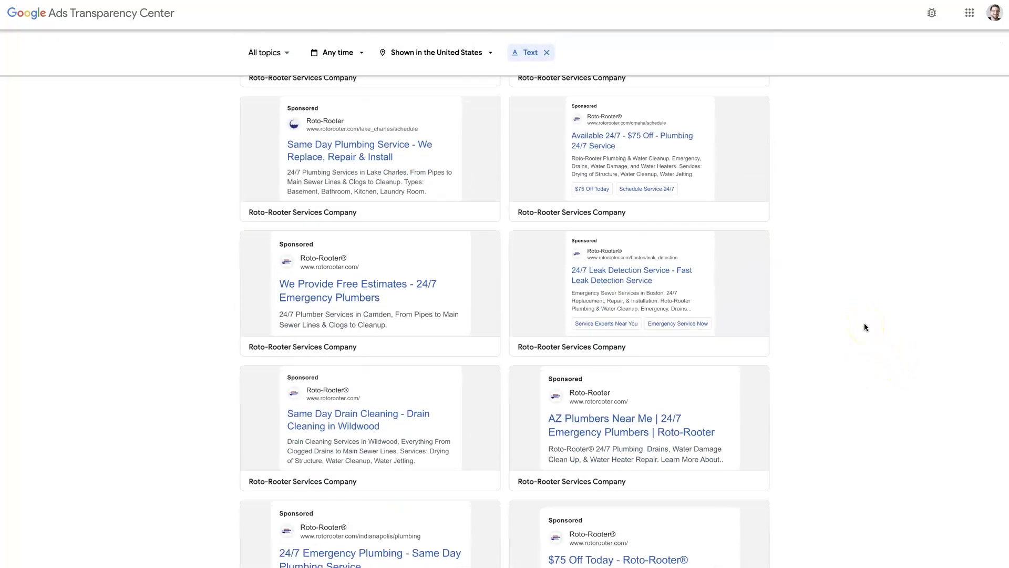
{"action": "scroll", "coordinate": [864, 327], "scroll_direction": "down", "scroll_amount": 8}
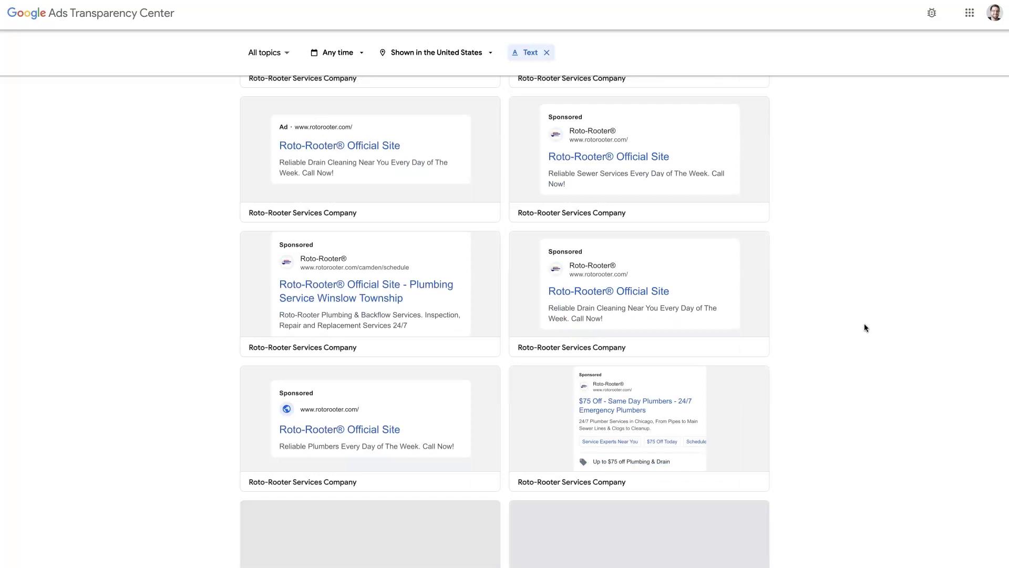
{"action": "scroll", "coordinate": [864, 328], "scroll_direction": "down", "scroll_amount": 8}
{"action": "scroll", "coordinate": [864, 328], "scroll_direction": "down", "scroll_amount": 1}
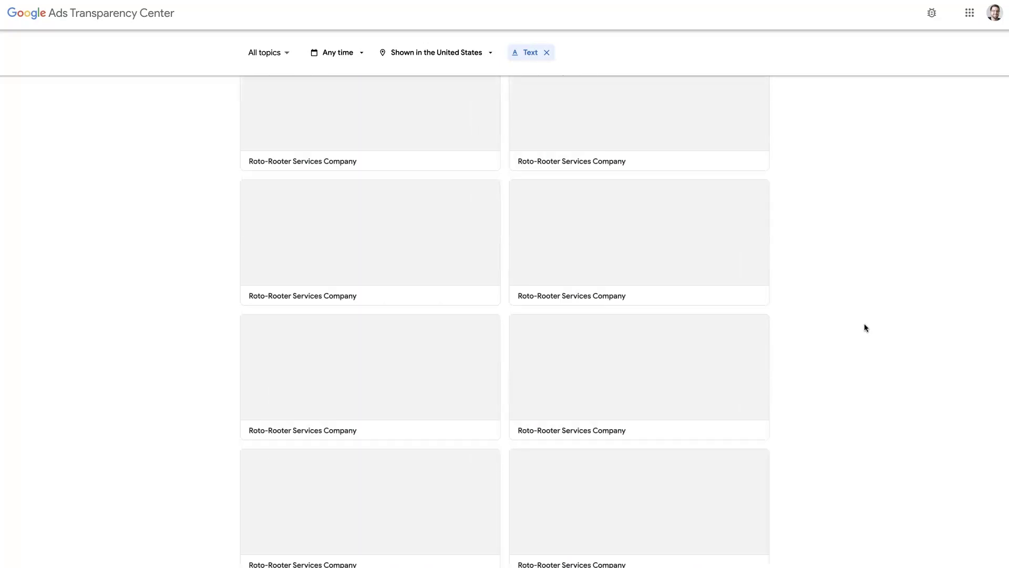
{"action": "scroll", "coordinate": [864, 328], "scroll_direction": "down", "scroll_amount": 1}
{"action": "scroll", "coordinate": [864, 327], "scroll_direction": "down", "scroll_amount": 5}
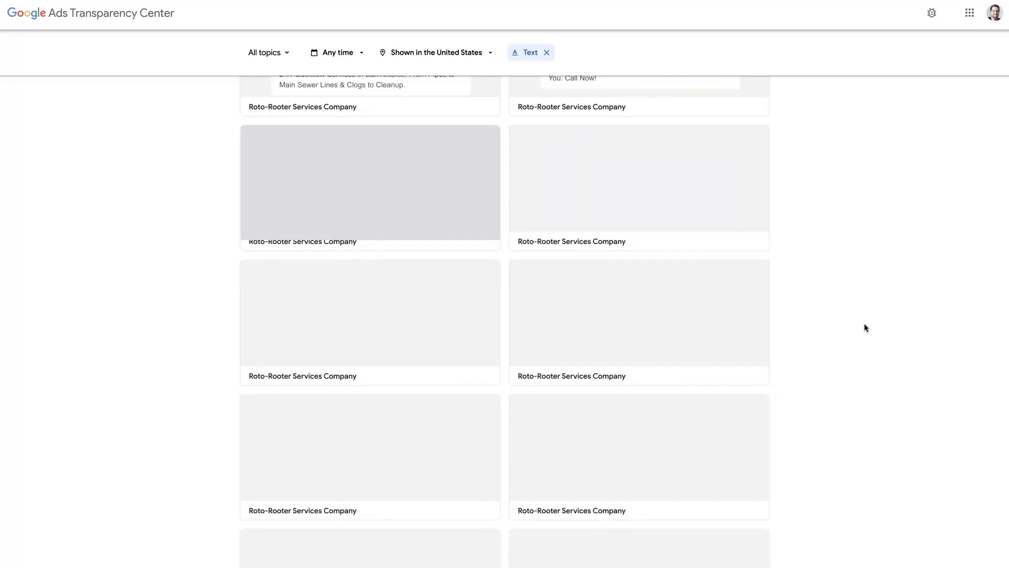
{"action": "left_click", "coordinate": [843, 314]}
{"action": "key", "text": "Home"}
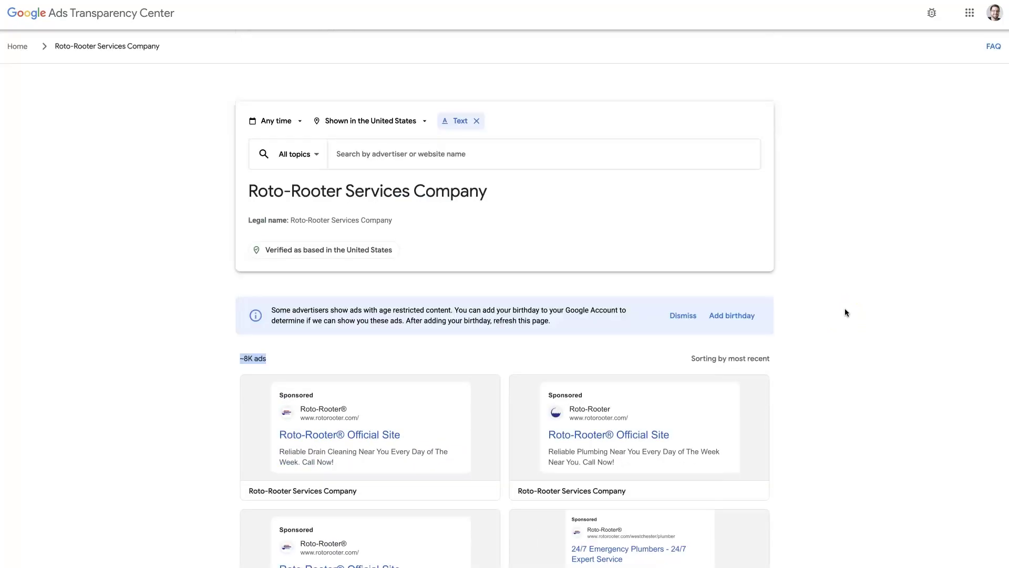
{"action": "scroll", "coordinate": [845, 311], "scroll_direction": "down", "scroll_amount": 8}
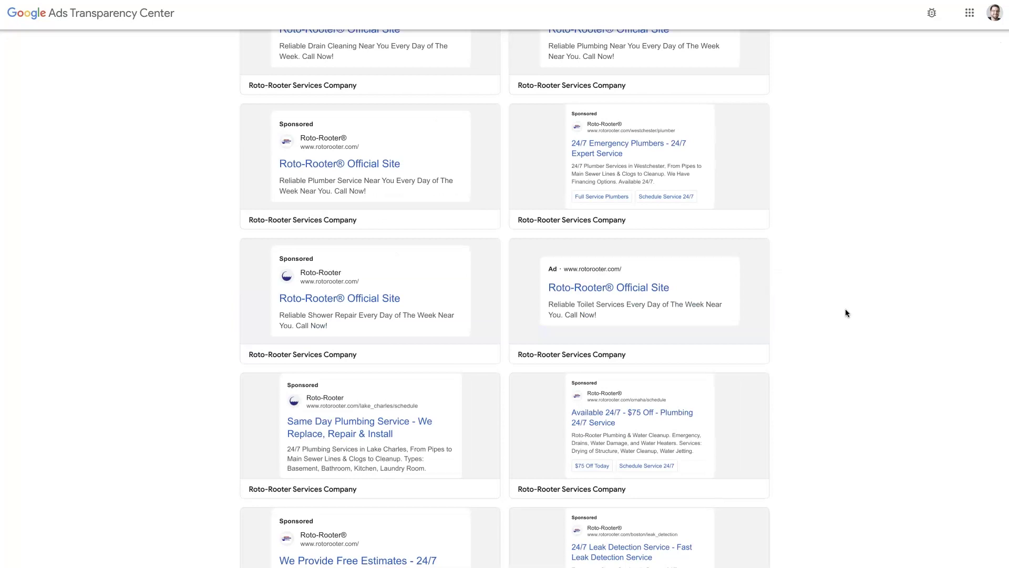
{"action": "scroll", "coordinate": [779, 242], "scroll_direction": "down", "scroll_amount": 1}
{"action": "left_click", "coordinate": [779, 242]}
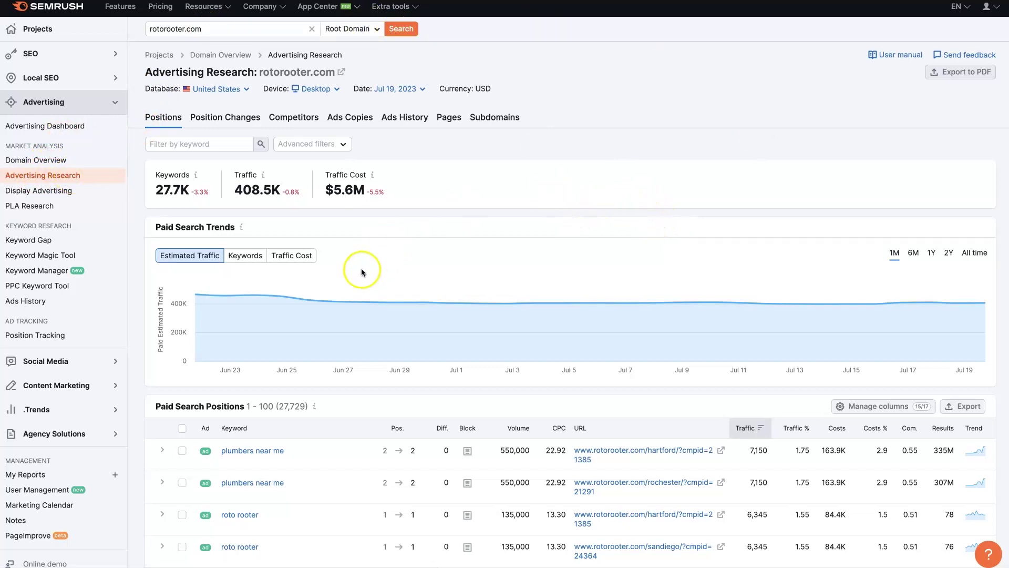
- In Semrush's Advertising Research for rotorooter.com, examine the paid search trend and the keywords, positions, CPC and landing URLs in Paid Search Positions
{"action": "mouse_move", "coordinate": [626, 288]}
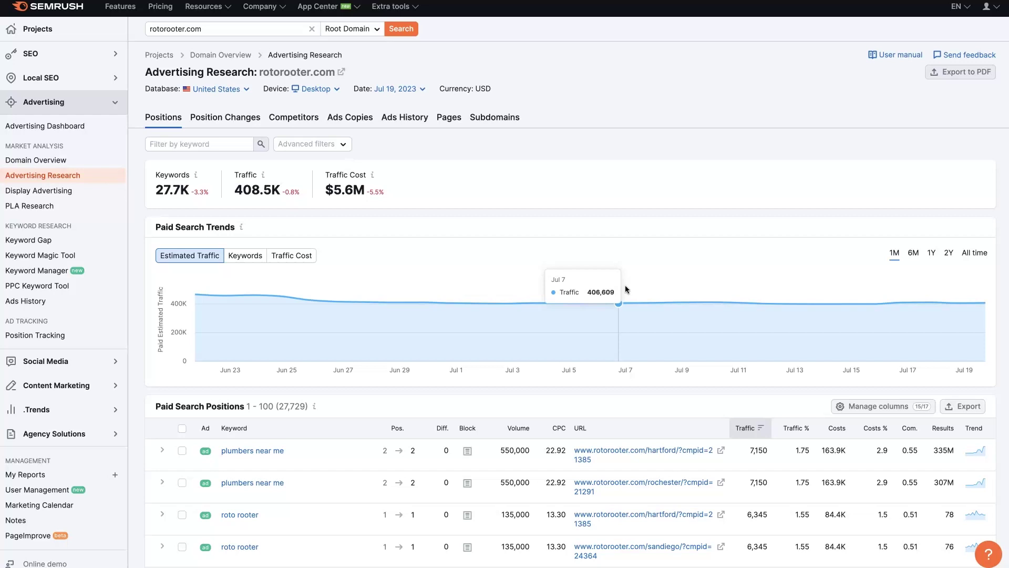
{"action": "scroll", "coordinate": [626, 289], "scroll_direction": "down", "scroll_amount": 2}
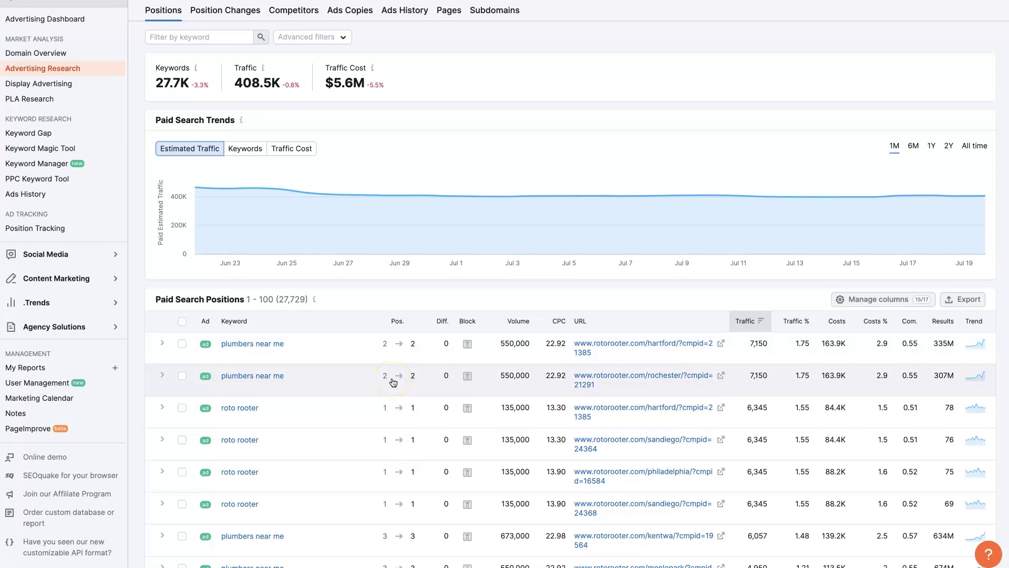
{"action": "scroll", "coordinate": [393, 382], "scroll_direction": "down", "scroll_amount": 2}
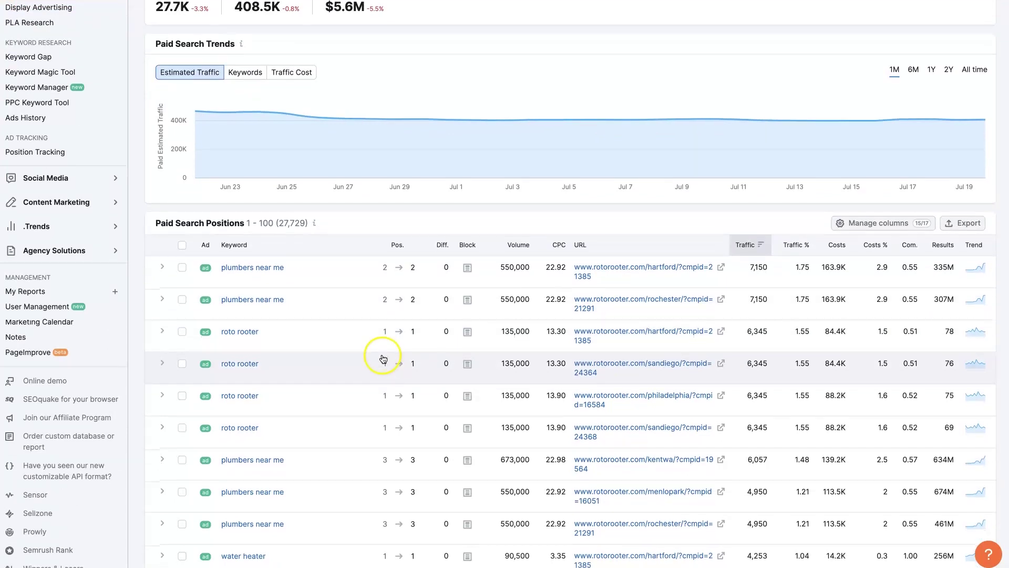
{"action": "scroll", "coordinate": [383, 358], "scroll_direction": "down", "scroll_amount": 1}
{"action": "mouse_move", "coordinate": [207, 344]}
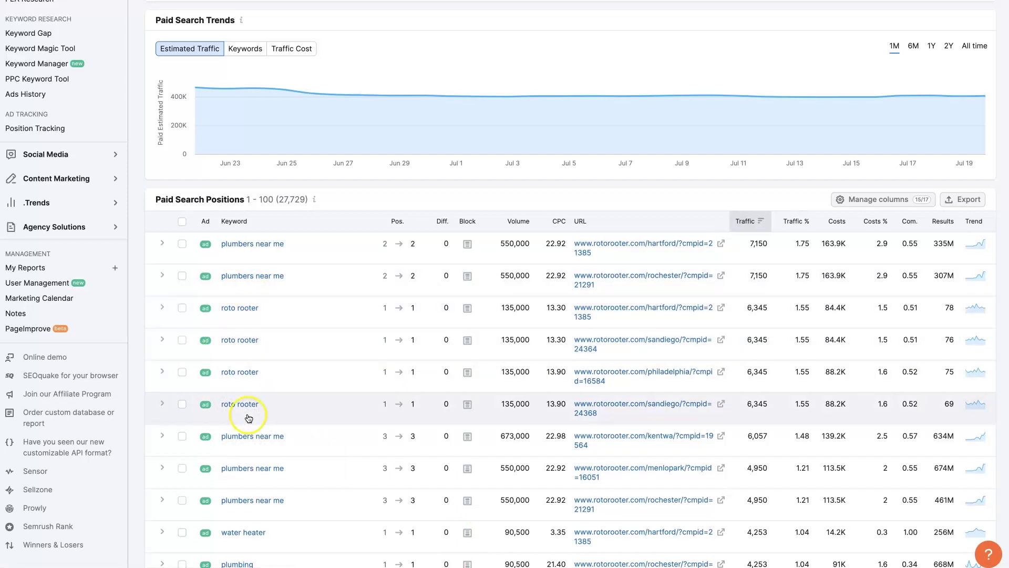
{"action": "scroll", "coordinate": [329, 362], "scroll_direction": "down", "scroll_amount": 2}
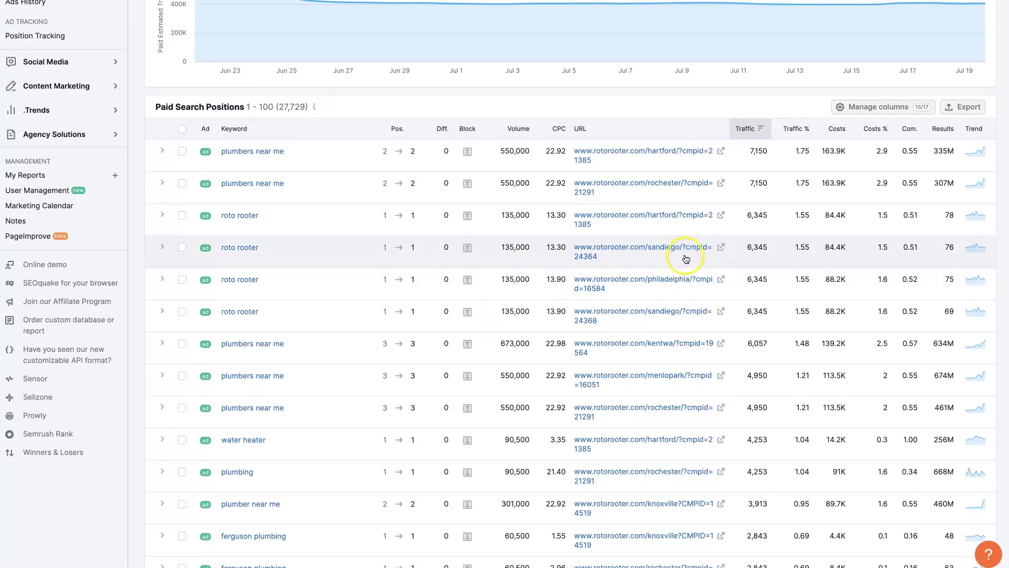
{"action": "scroll", "coordinate": [658, 426], "scroll_direction": "down", "scroll_amount": 5}
{"action": "scroll", "coordinate": [777, 401], "scroll_direction": "down", "scroll_amount": 10}
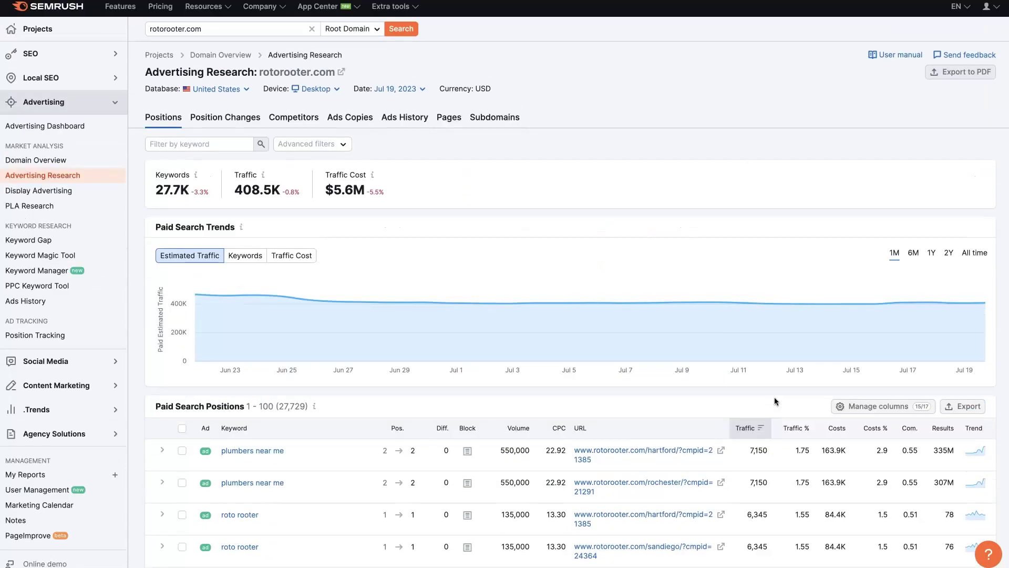
- Set the Paid Search Trends chart for rotorooter.com to All time and examine its estimated traffic history
{"action": "left_click_drag", "start_coordinate": [279, 406], "coordinate": [678, 80]}
{"action": "left_click", "coordinate": [624, 87]}
{"action": "mouse_move", "coordinate": [711, 282]}
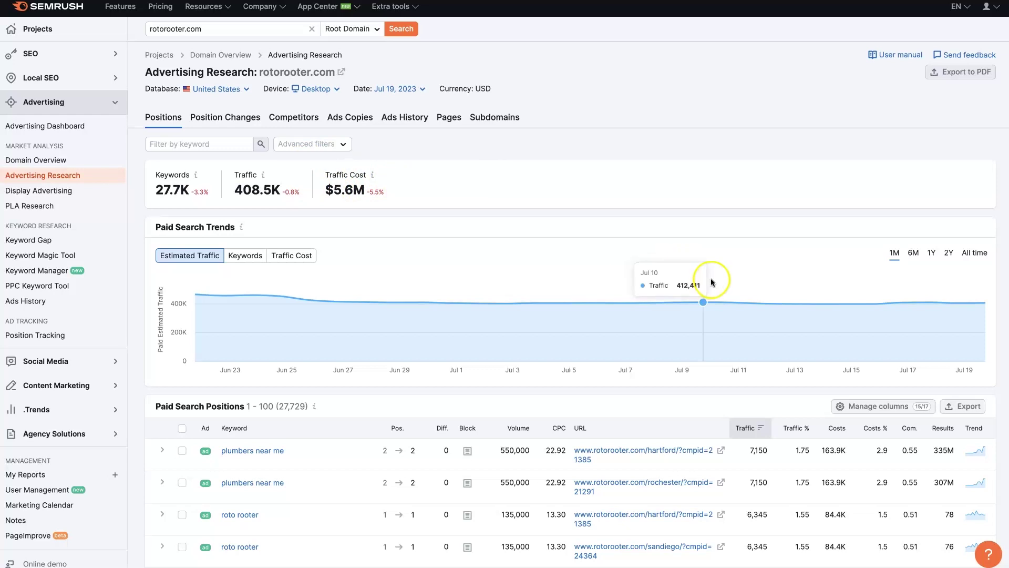
{"action": "scroll", "coordinate": [950, 245], "scroll_direction": "down", "scroll_amount": 1}
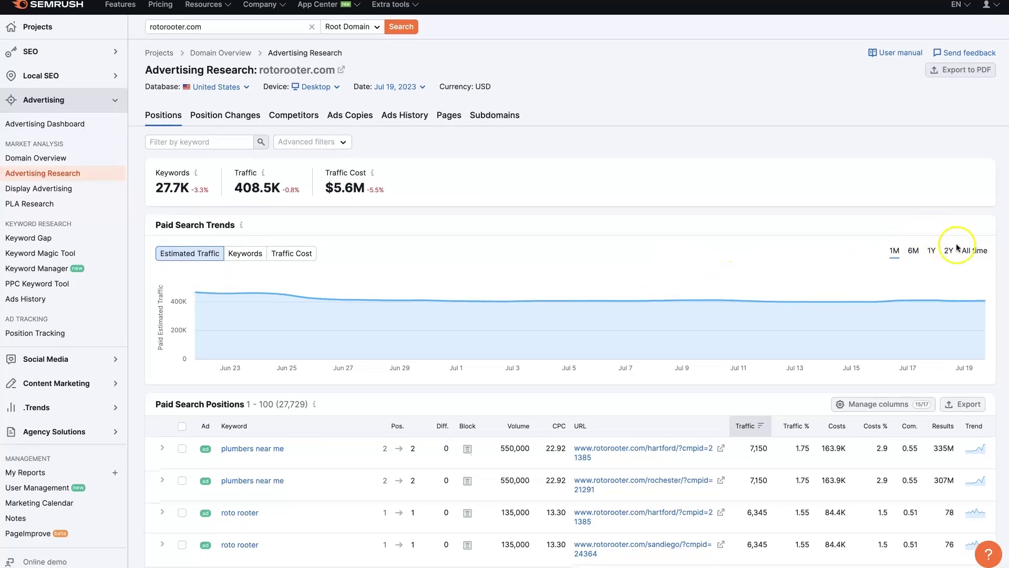
{"action": "left_click", "coordinate": [973, 250]}
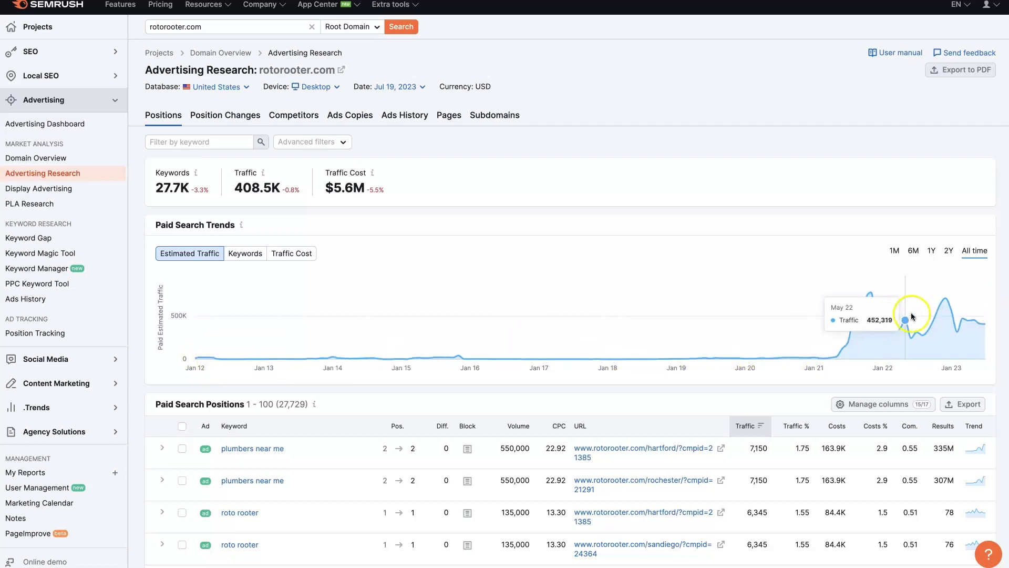
{"action": "scroll", "coordinate": [1005, 317], "scroll_direction": "down", "scroll_amount": 1}
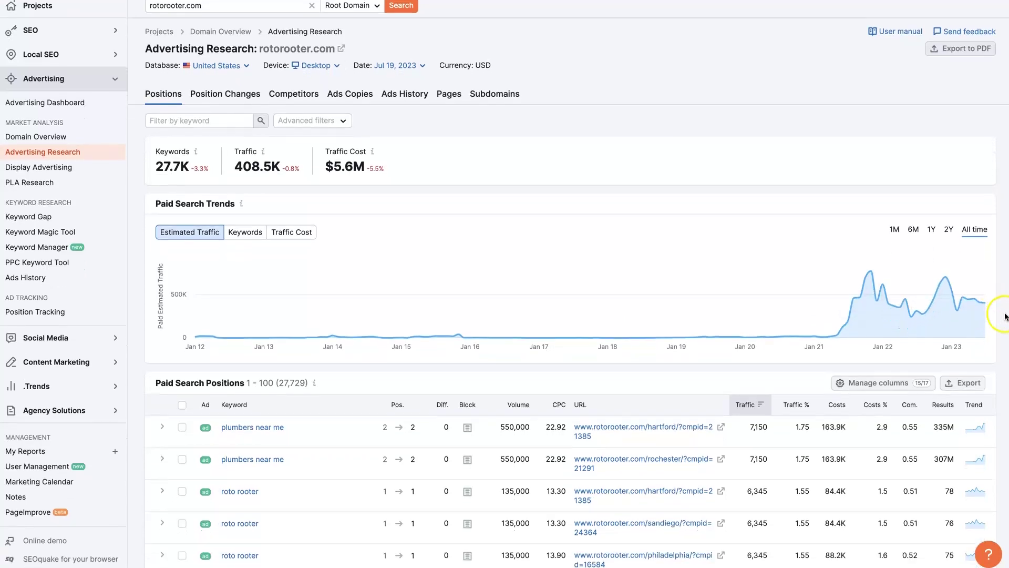
- Apply an advanced filter to rotorooter.com's paid search positions that includes keywords containing "houston"
{"action": "scroll", "coordinate": [1005, 316], "scroll_direction": "down", "scroll_amount": 1}
{"action": "scroll", "coordinate": [1003, 313], "scroll_direction": "down", "scroll_amount": 1}
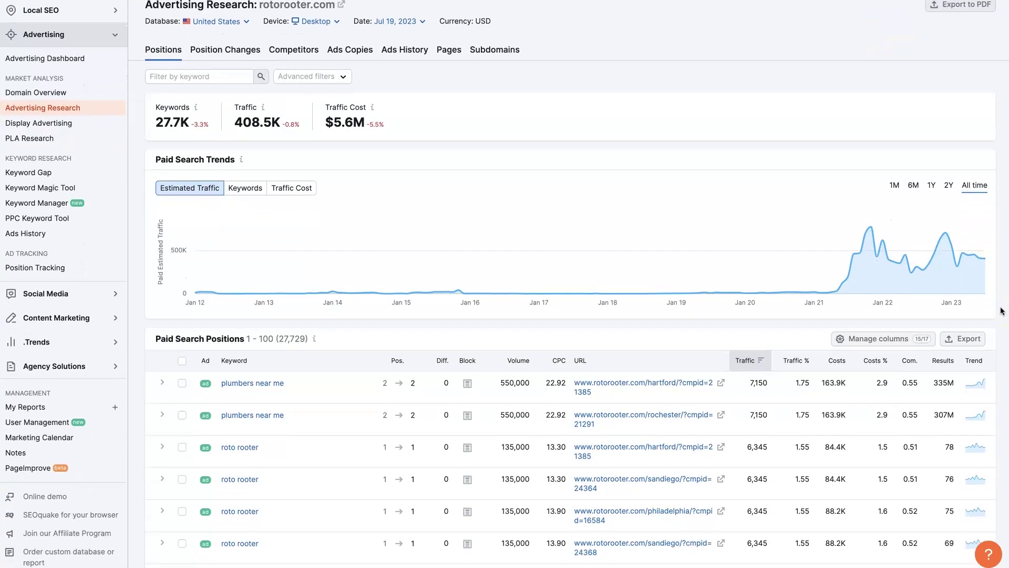
{"action": "scroll", "coordinate": [1002, 311], "scroll_direction": "up", "scroll_amount": 3}
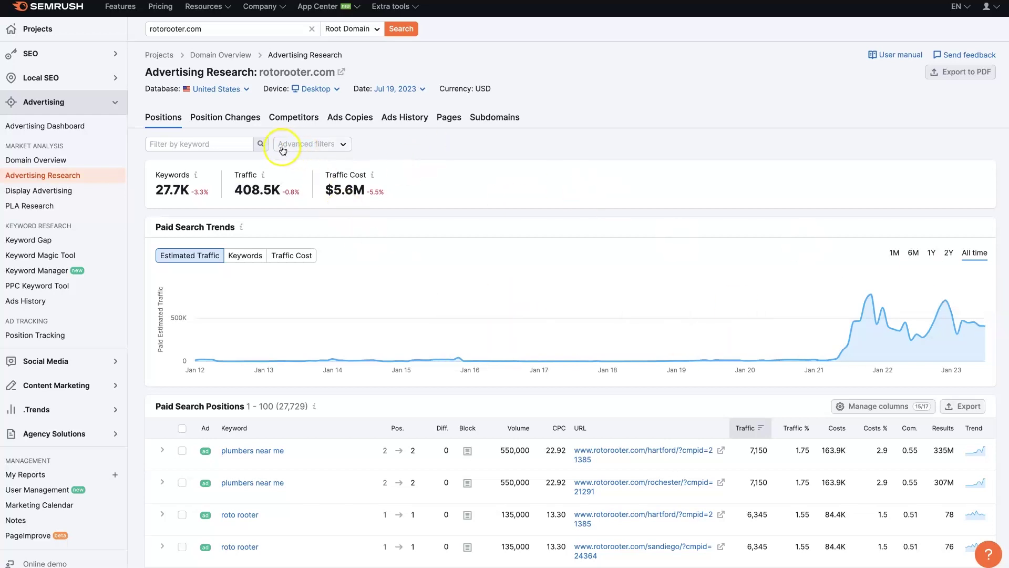
{"action": "left_click", "coordinate": [343, 144]}
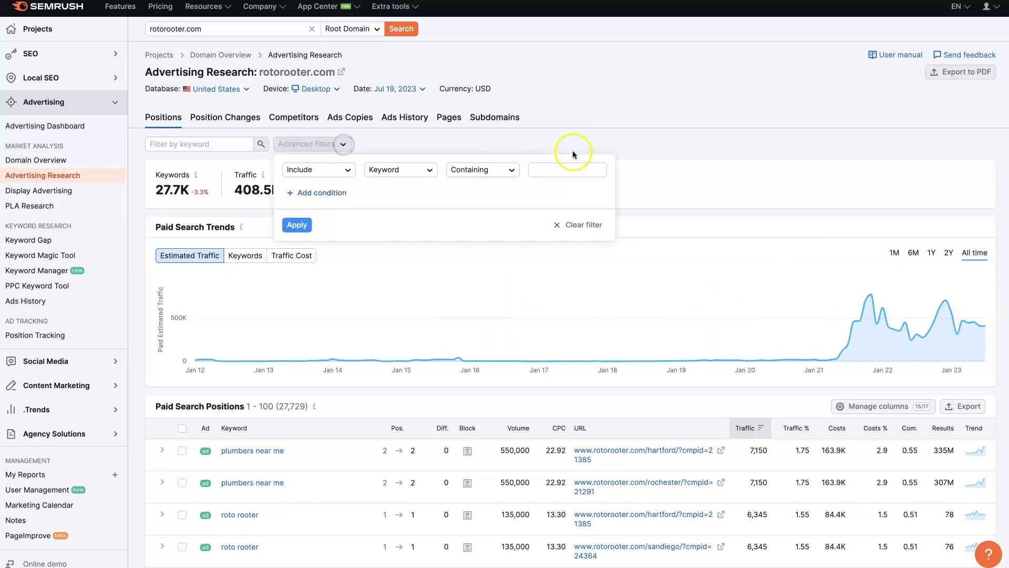
{"action": "left_click", "coordinate": [466, 178]}
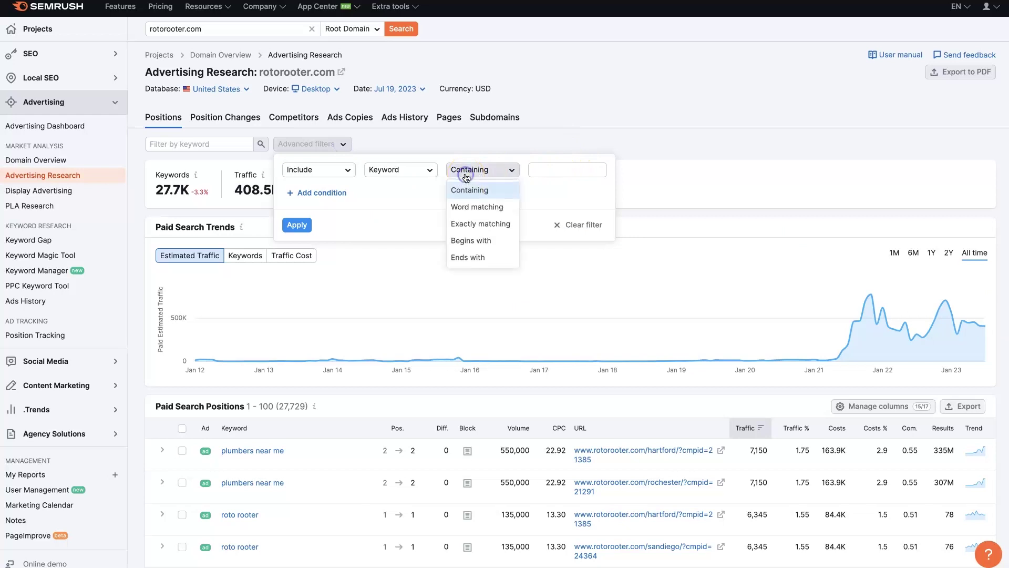
{"action": "left_click", "coordinate": [389, 169]}
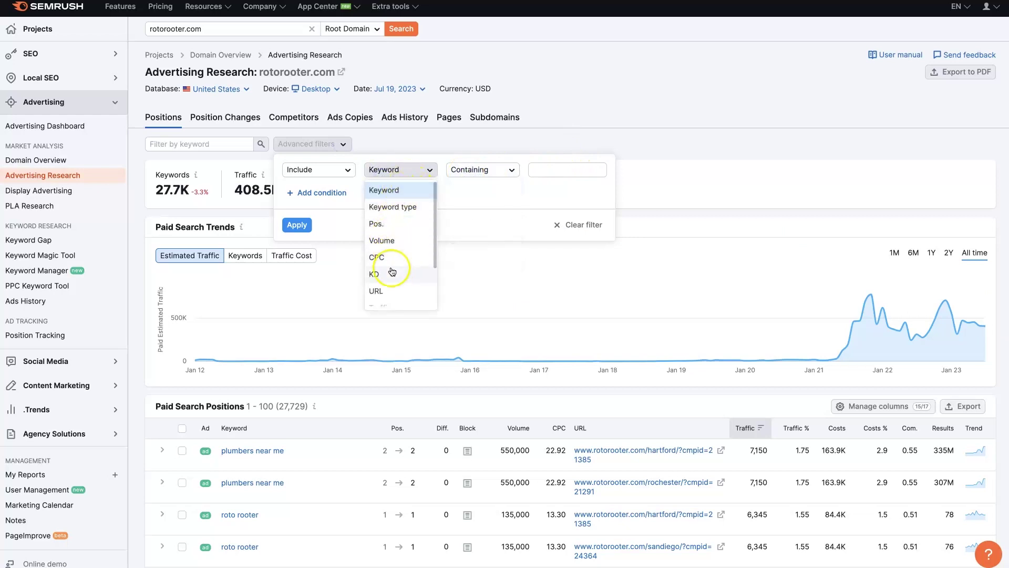
{"action": "scroll", "coordinate": [389, 293], "scroll_direction": "down", "scroll_amount": 2}
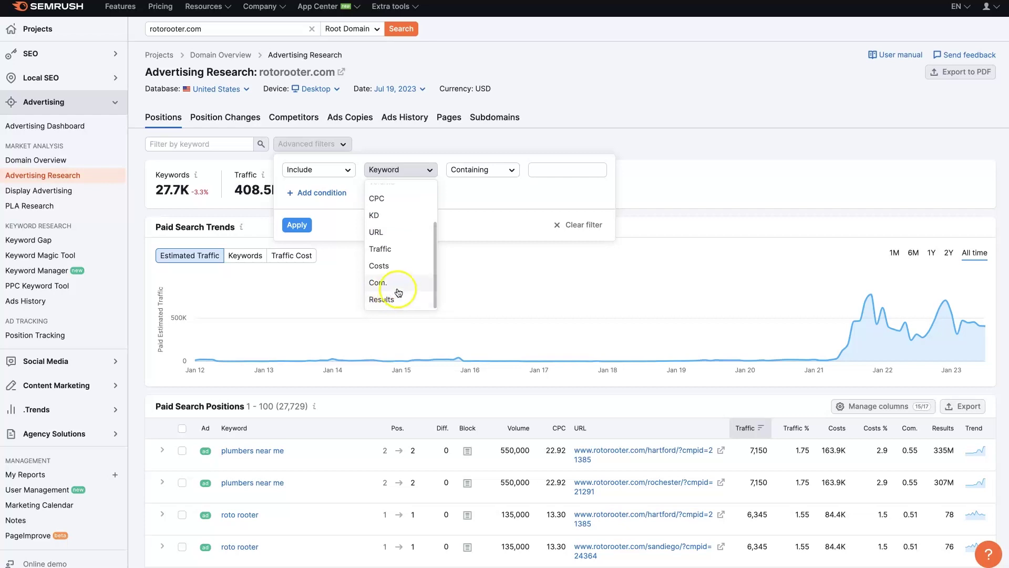
{"action": "scroll", "coordinate": [396, 279], "scroll_direction": "up", "scroll_amount": 2}
{"action": "left_click", "coordinate": [571, 169]}
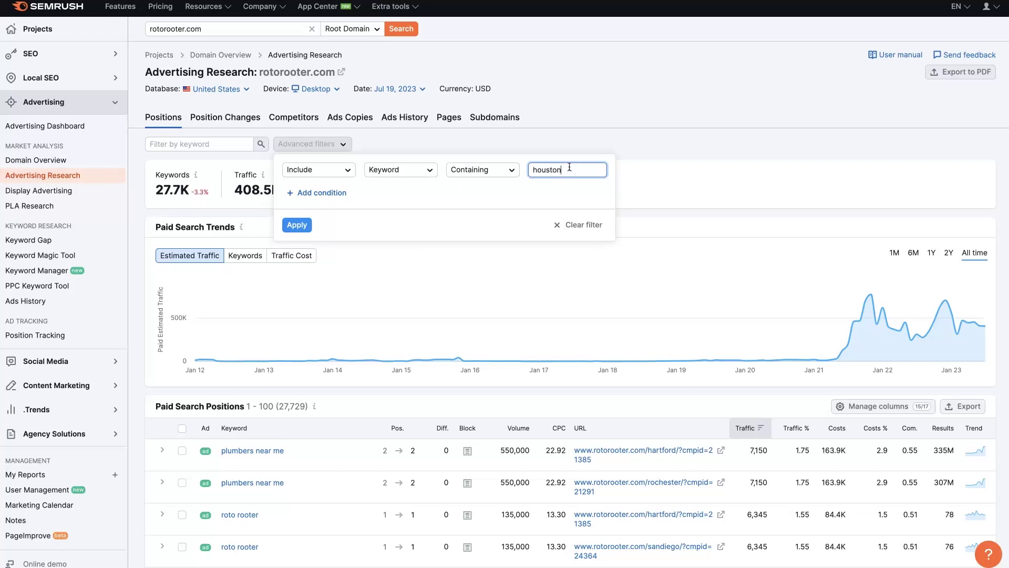
{"action": "left_click", "coordinate": [297, 225]}
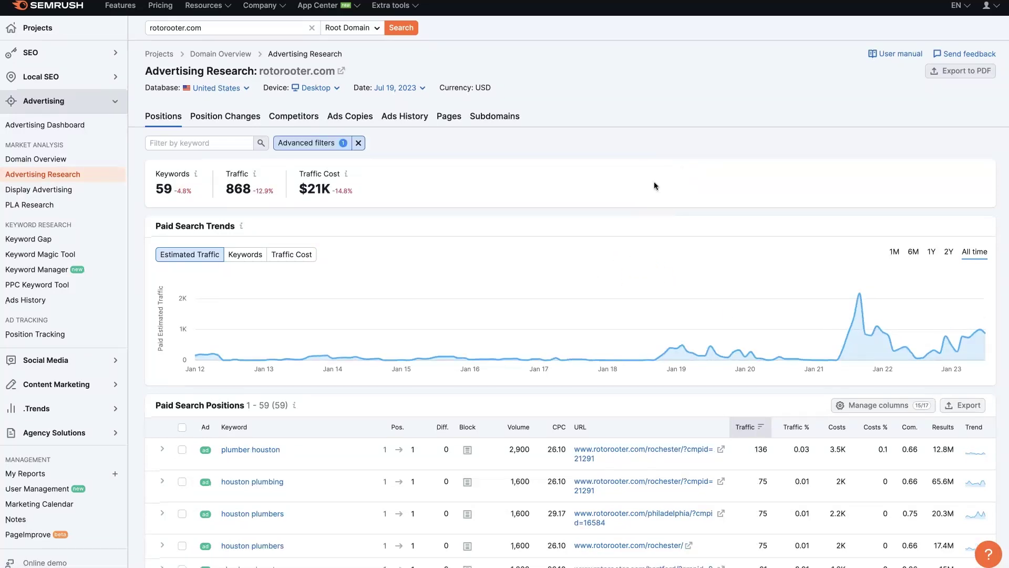
- Examine the Houston keywords in Paid Search Positions, with their ad positions, search volumes and landing URLs
{"action": "scroll", "coordinate": [654, 182], "scroll_direction": "down", "scroll_amount": 3}
{"action": "scroll", "coordinate": [654, 181], "scroll_direction": "down", "scroll_amount": 1}
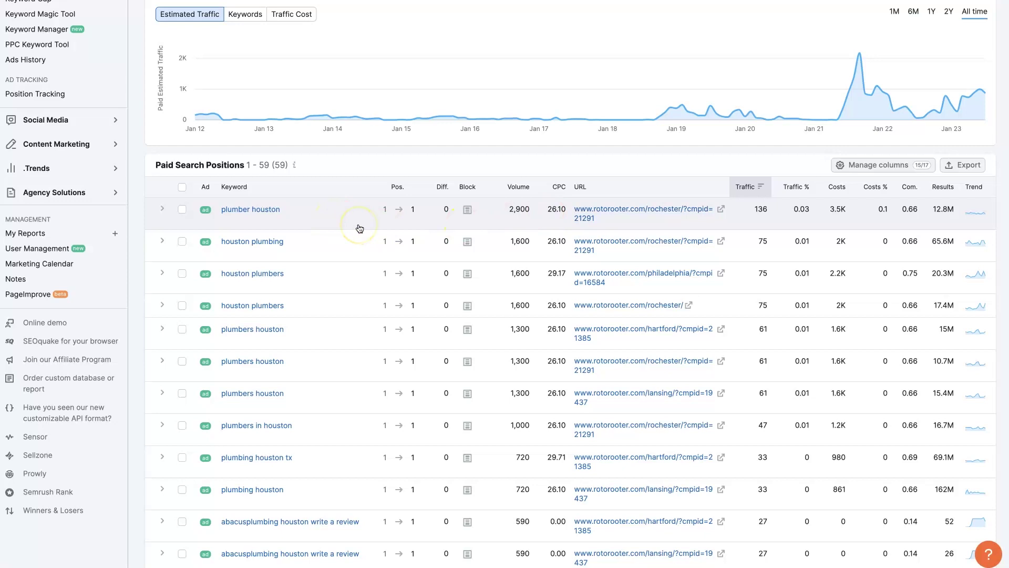
{"action": "scroll", "coordinate": [359, 228], "scroll_direction": "down", "scroll_amount": 1}
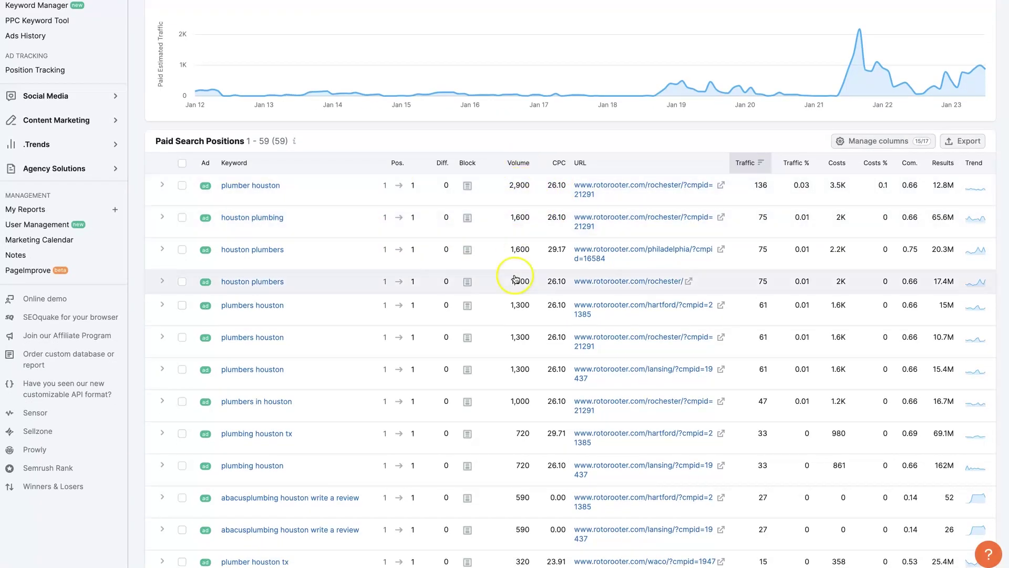
{"action": "scroll", "coordinate": [516, 434], "scroll_direction": "down", "scroll_amount": 10}
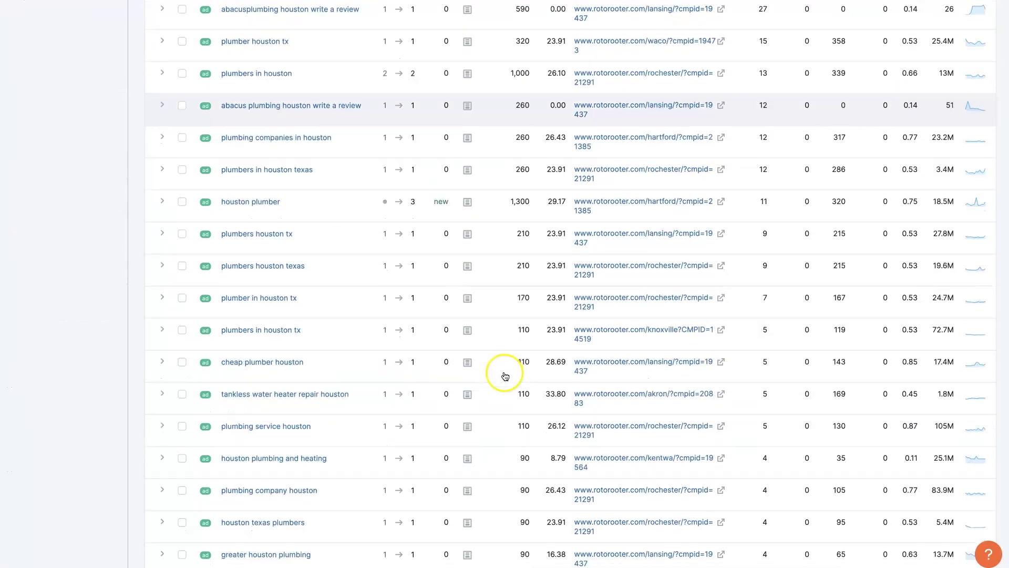
{"action": "scroll", "coordinate": [505, 376], "scroll_direction": "up", "scroll_amount": 15}
{"action": "scroll", "coordinate": [513, 366], "scroll_direction": "down", "scroll_amount": 6}
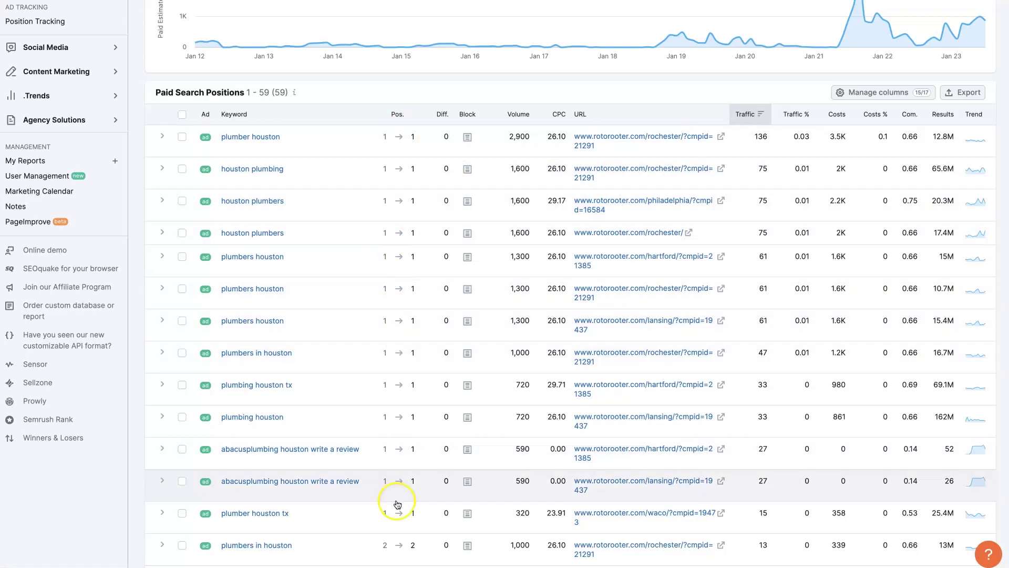
{"action": "scroll", "coordinate": [402, 410], "scroll_direction": "down", "scroll_amount": 5}
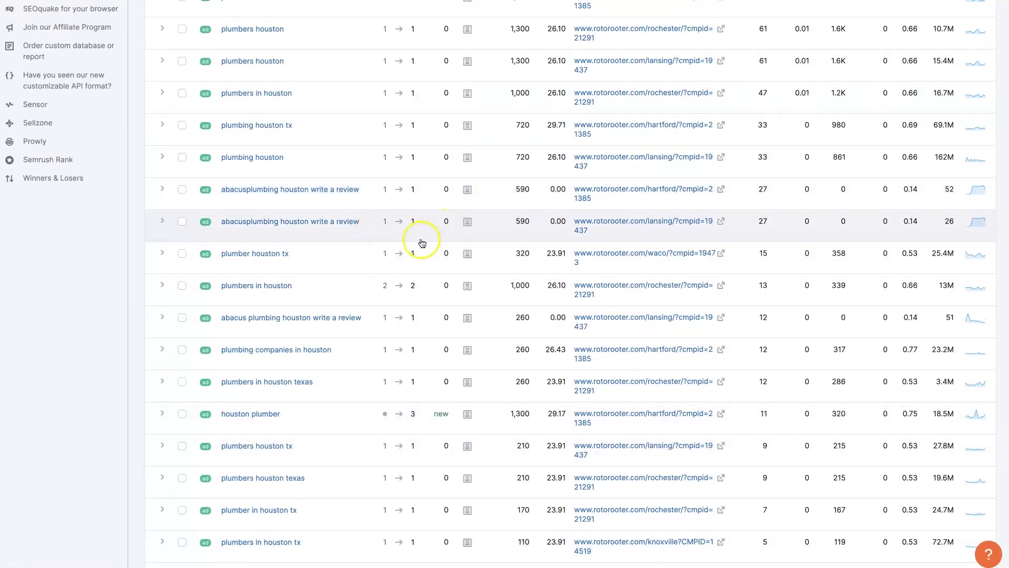
{"action": "scroll", "coordinate": [421, 244], "scroll_direction": "up", "scroll_amount": 3}
{"action": "scroll", "coordinate": [422, 243], "scroll_direction": "up", "scroll_amount": 4}
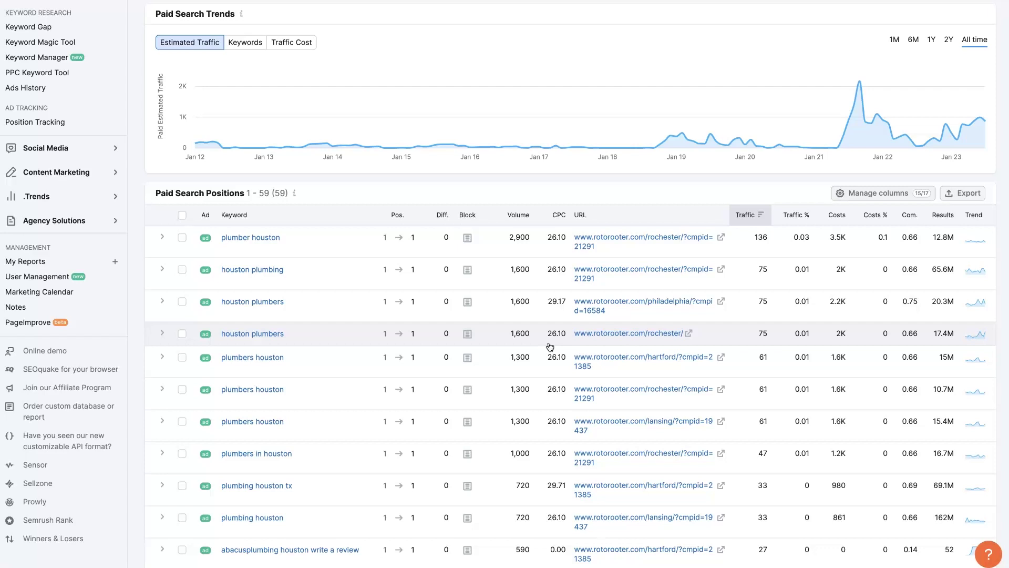
- Compare the CPC of the Houston keywords down the whole list, from general plumber terms to specific services
{"action": "left_click", "coordinate": [554, 245]}
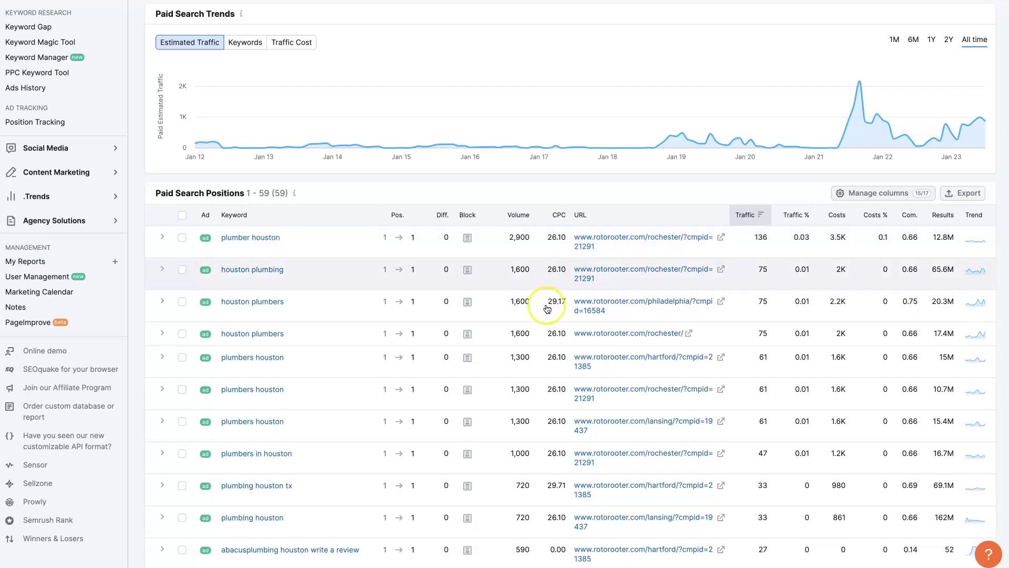
{"action": "scroll", "coordinate": [561, 484], "scroll_direction": "down", "scroll_amount": 3}
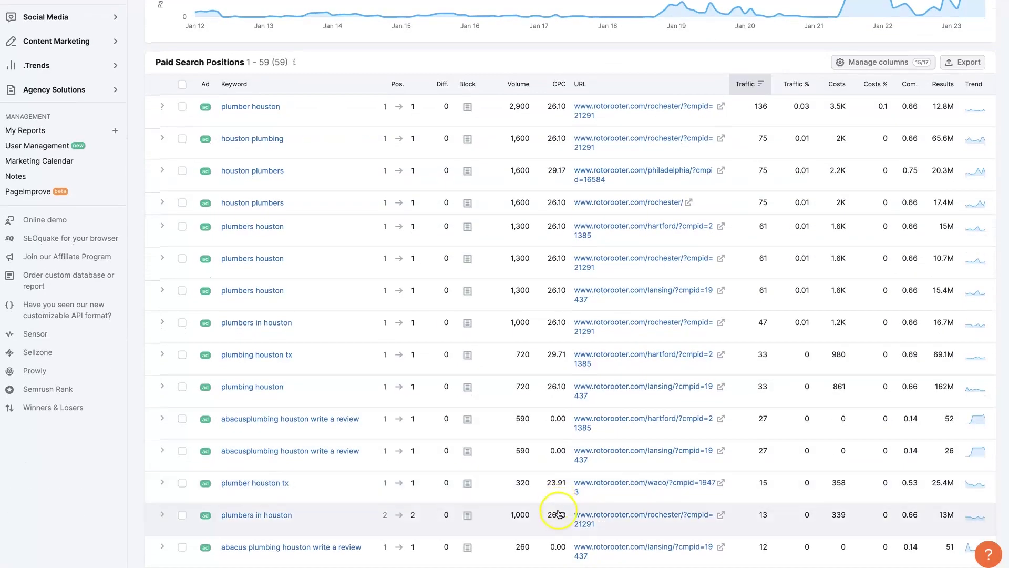
{"action": "scroll", "coordinate": [556, 513], "scroll_direction": "down", "scroll_amount": 1}
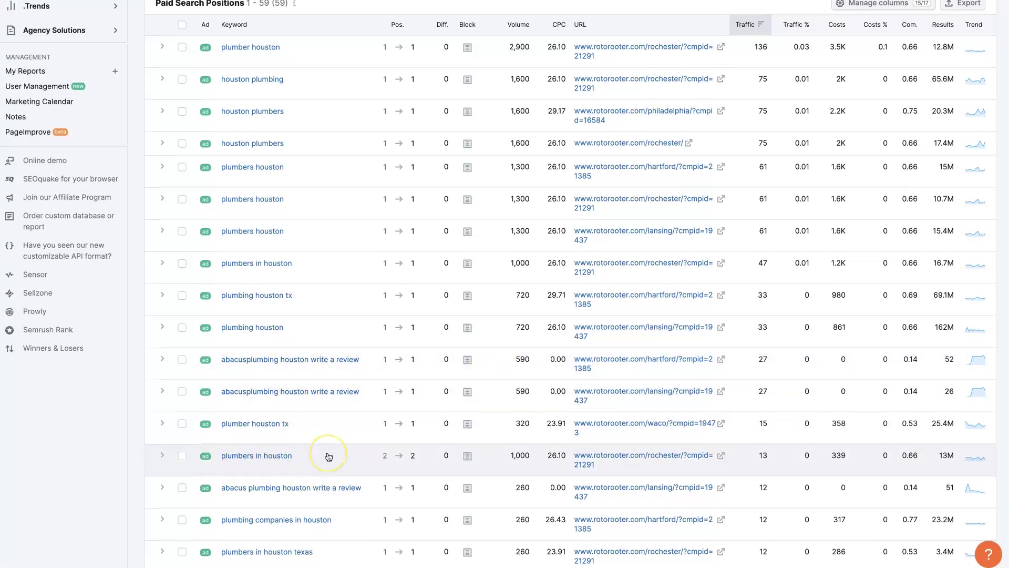
{"action": "scroll", "coordinate": [329, 456], "scroll_direction": "down", "scroll_amount": 1}
{"action": "scroll", "coordinate": [370, 439], "scroll_direction": "down", "scroll_amount": 5}
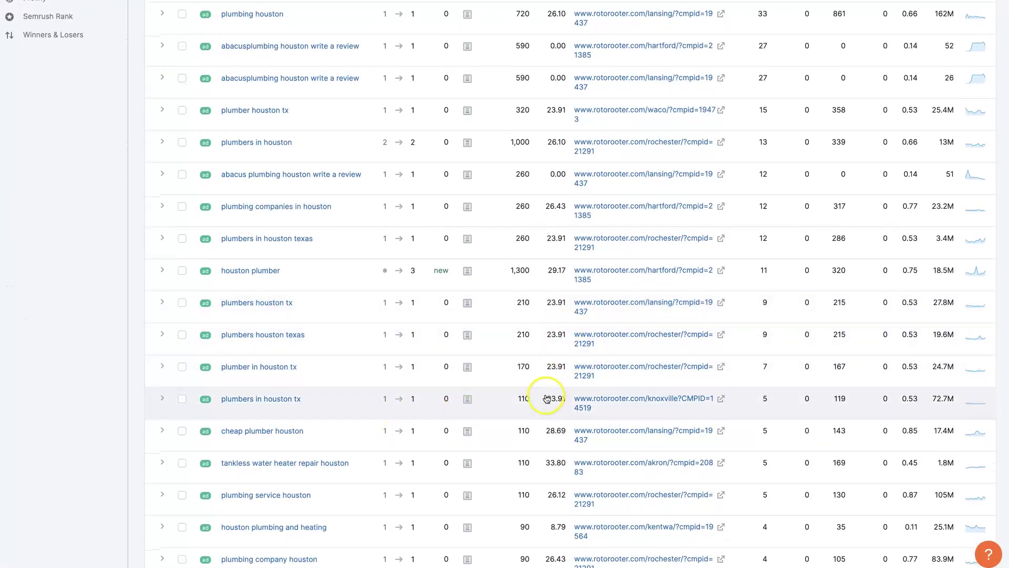
{"action": "scroll", "coordinate": [417, 468], "scroll_direction": "down", "scroll_amount": 1}
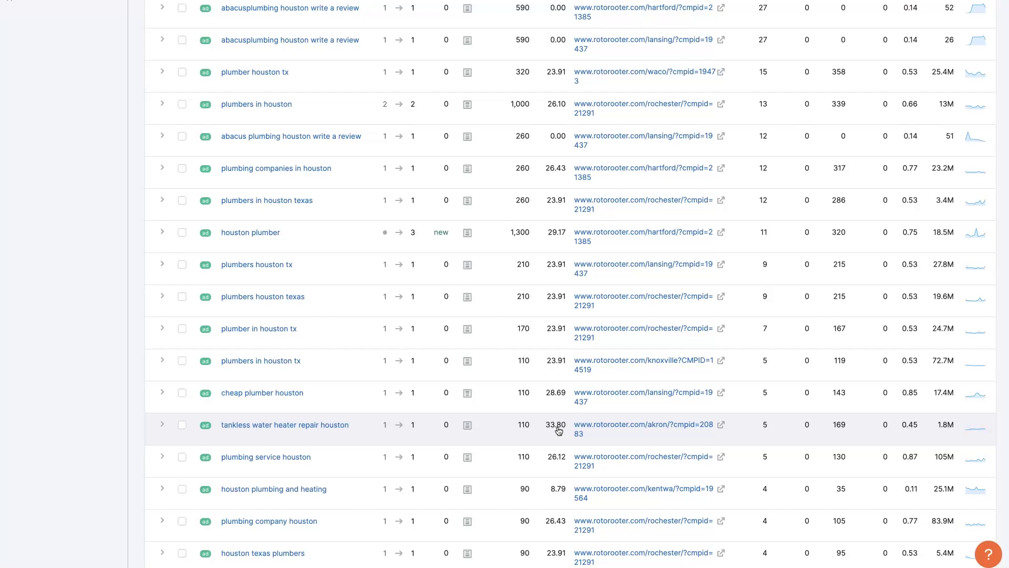
{"action": "scroll", "coordinate": [559, 430], "scroll_direction": "down", "scroll_amount": 2}
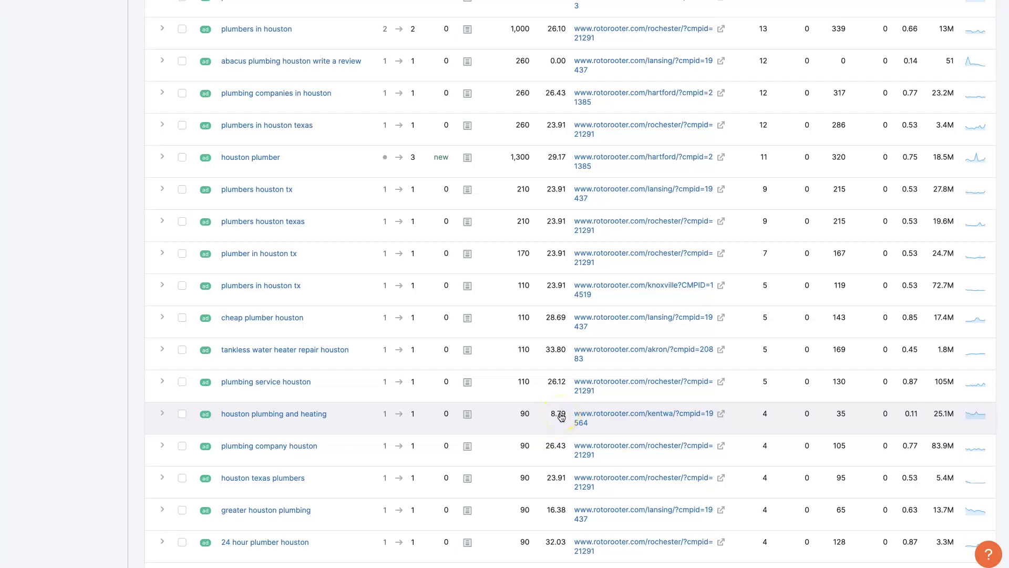
{"action": "scroll", "coordinate": [561, 417], "scroll_direction": "down", "scroll_amount": 6}
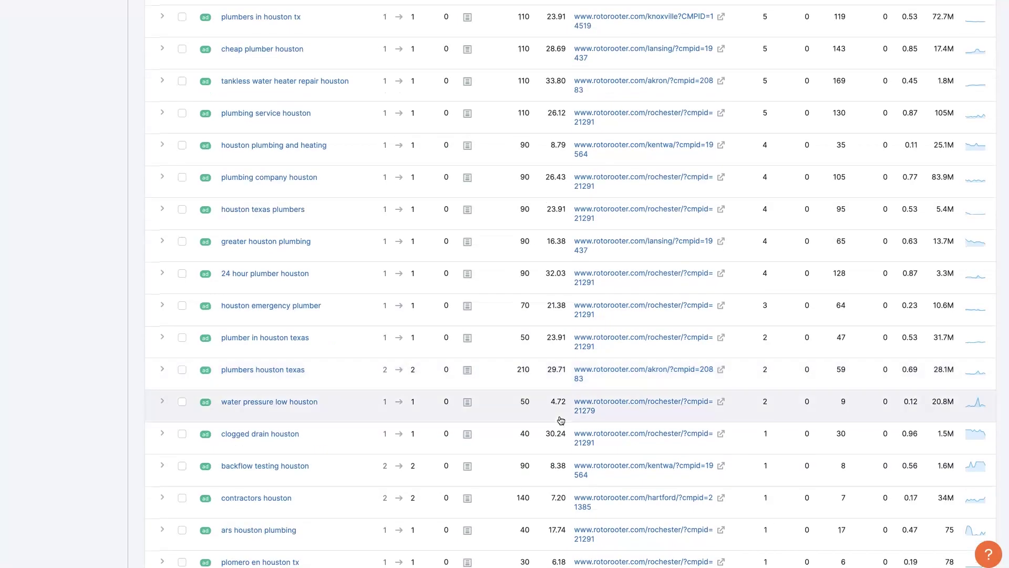
{"action": "scroll", "coordinate": [561, 430], "scroll_direction": "down", "scroll_amount": 1}
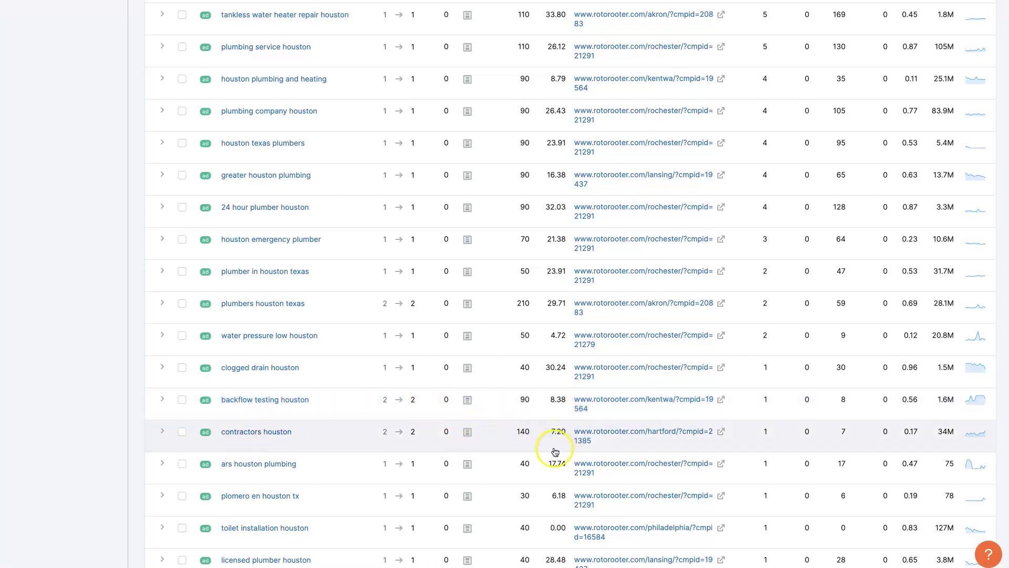
{"action": "scroll", "coordinate": [473, 452], "scroll_direction": "down", "scroll_amount": 3}
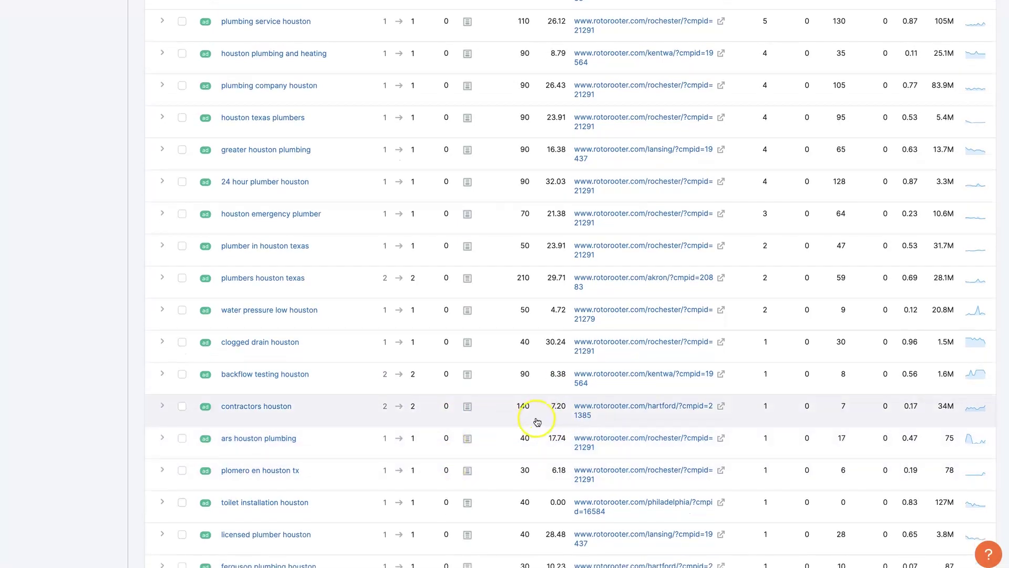
- Preview the ad that runs for the keyword "plumber houston" and read its headline and description
{"action": "scroll", "coordinate": [561, 381], "scroll_direction": "up", "scroll_amount": 20}
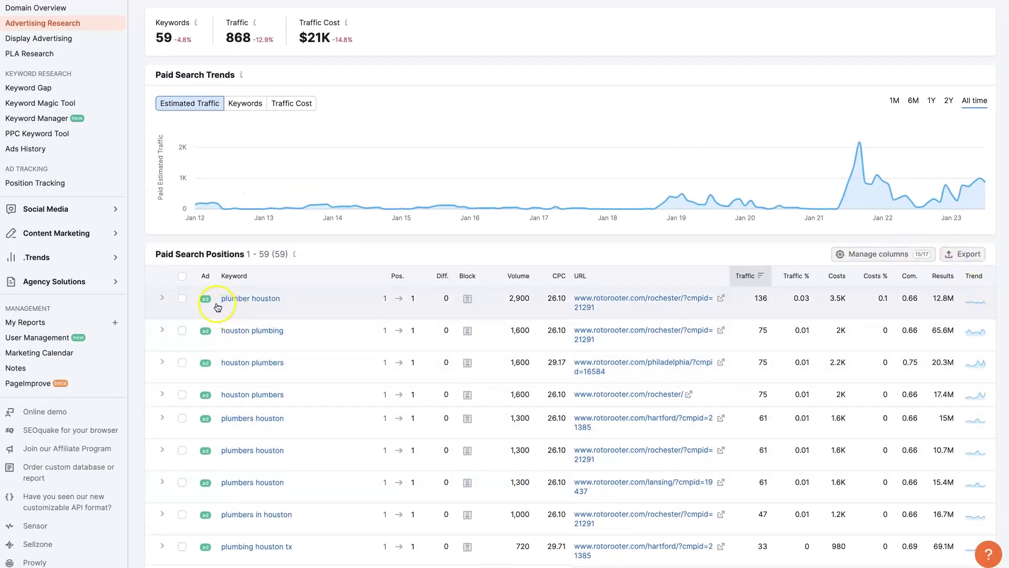
{"action": "mouse_move", "coordinate": [206, 300]}
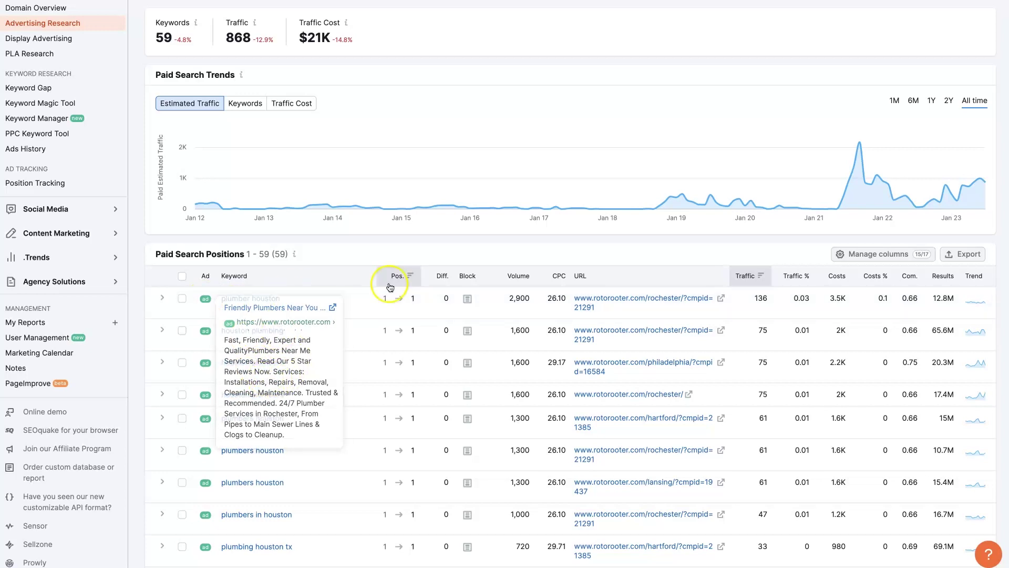
- Open the Position Changes report for rotorooter.com and look over its new and lost keywords
{"action": "scroll", "coordinate": [785, 378], "scroll_direction": "up", "scroll_amount": 3}
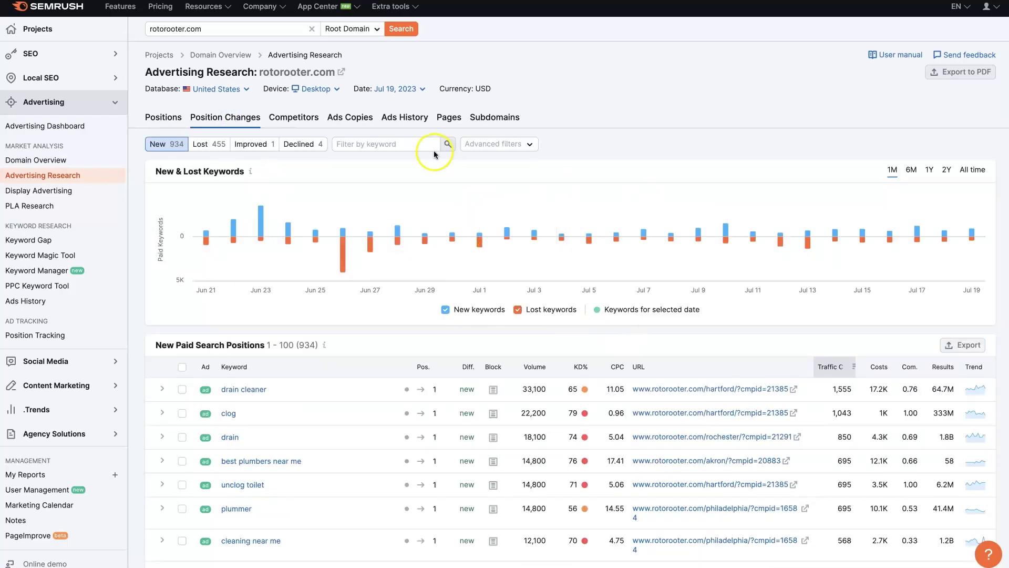
{"action": "scroll", "coordinate": [673, 243], "scroll_direction": "down", "scroll_amount": 9}
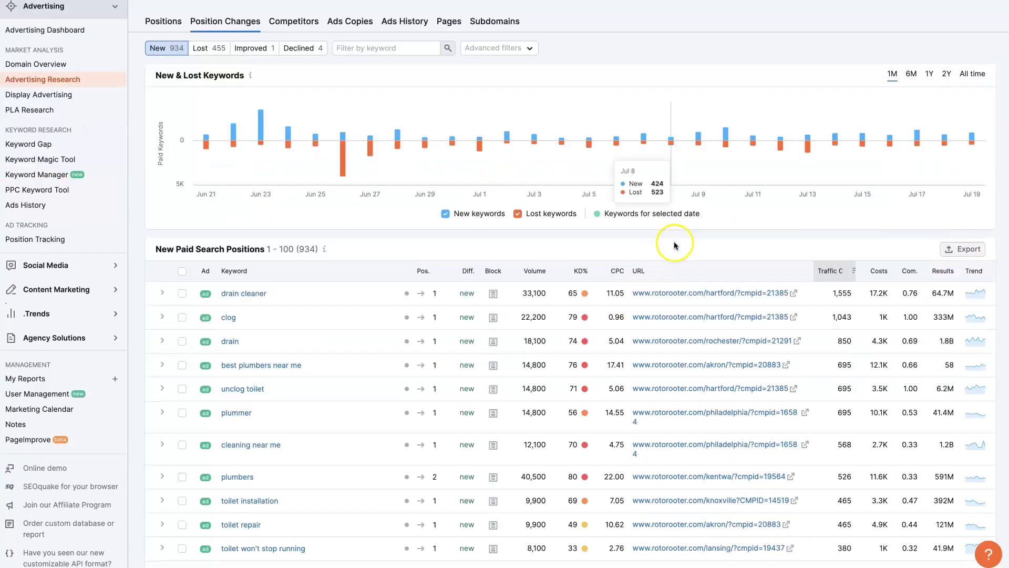
{"action": "scroll", "coordinate": [671, 242], "scroll_direction": "up", "scroll_amount": 9}
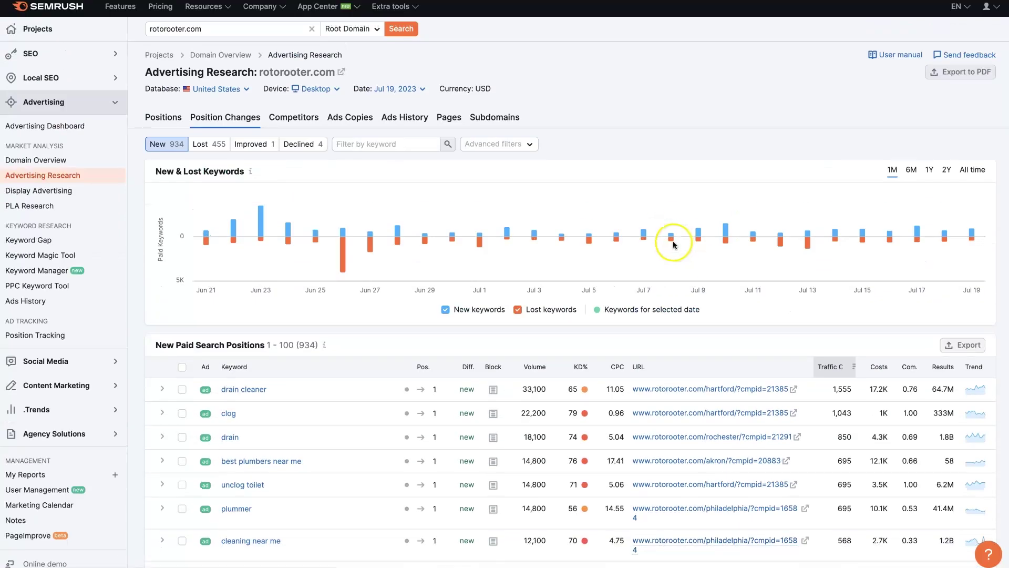
- Review rotorooter.com's Competitive Positioning Map and paid competitors, and open the Ads Copies report
{"action": "left_click", "coordinate": [293, 123]}
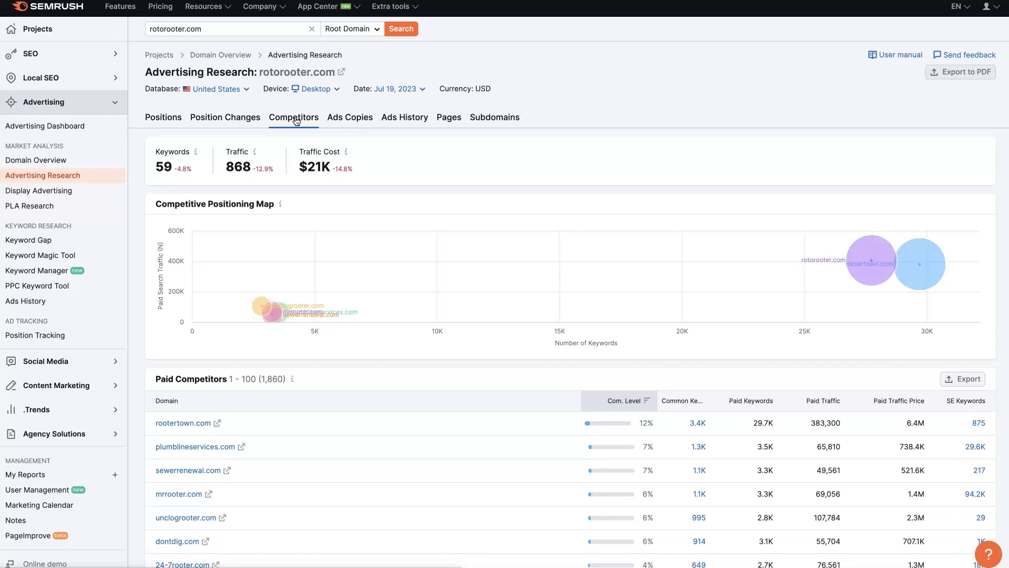
{"action": "left_click", "coordinate": [343, 118]}
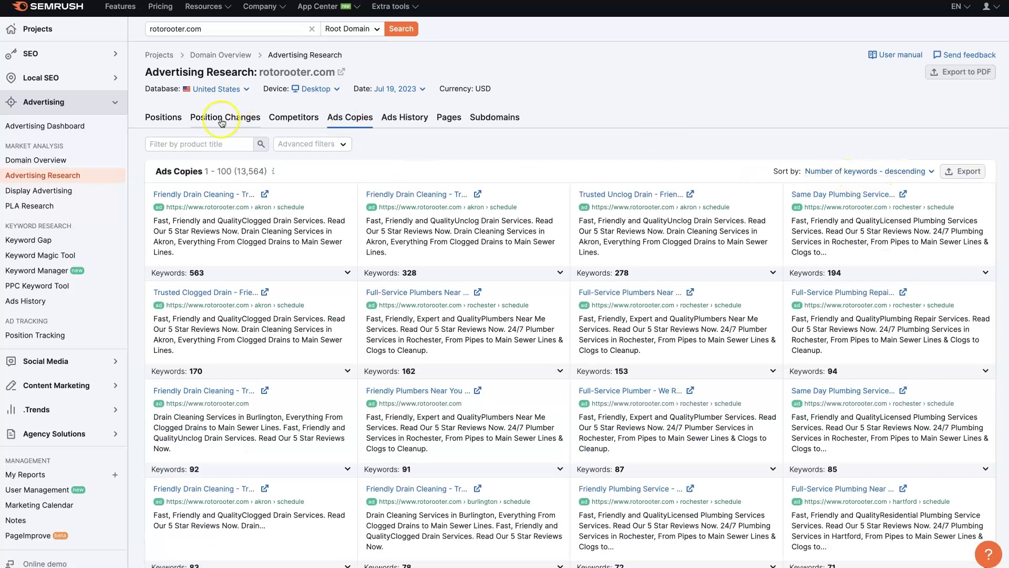
- Try filtering the ads copies to product titles containing "houston", and clear that filter
{"action": "left_click", "coordinate": [317, 145]}
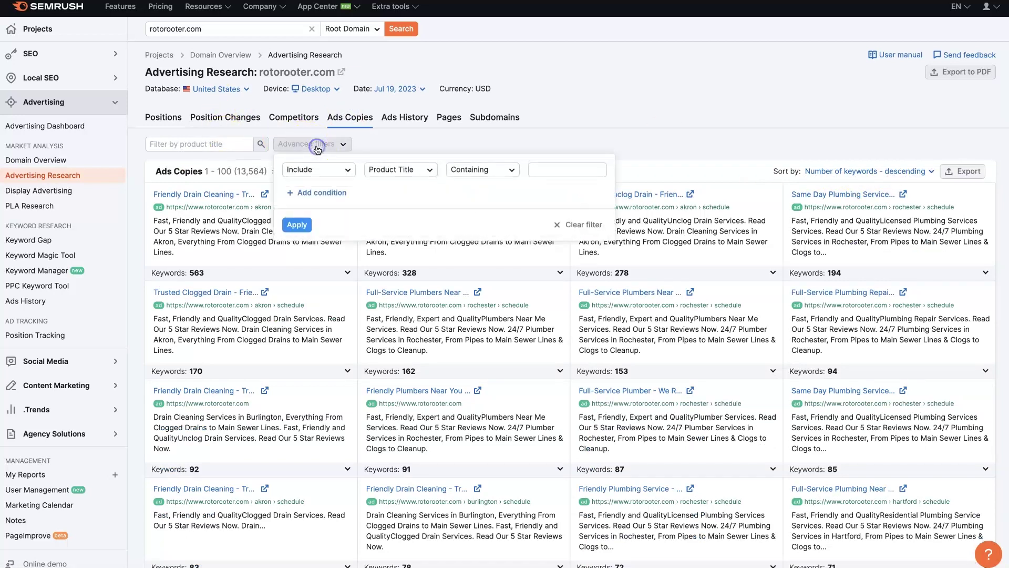
{"action": "left_click", "coordinate": [542, 169]}
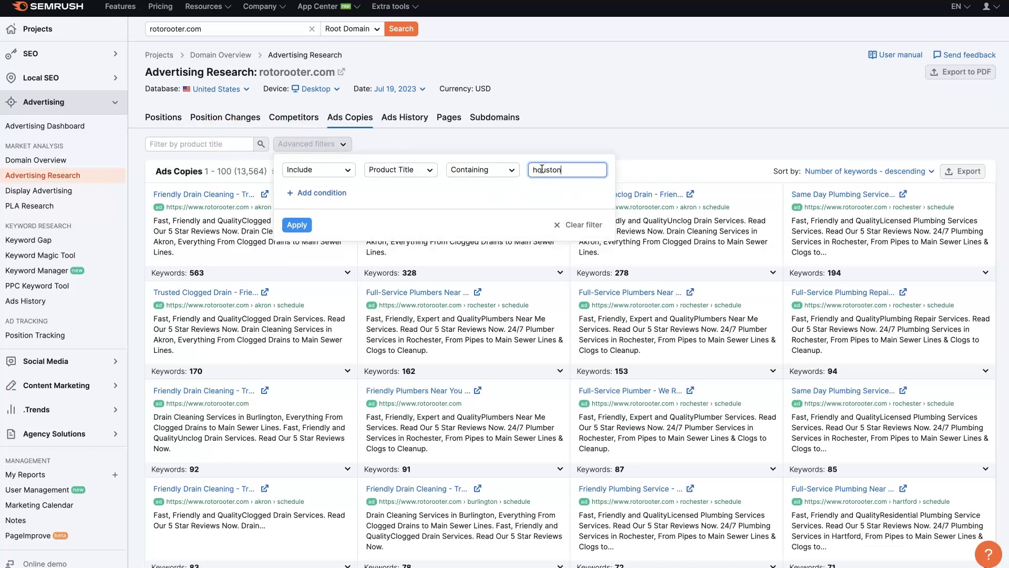
{"action": "left_click", "coordinate": [297, 224]}
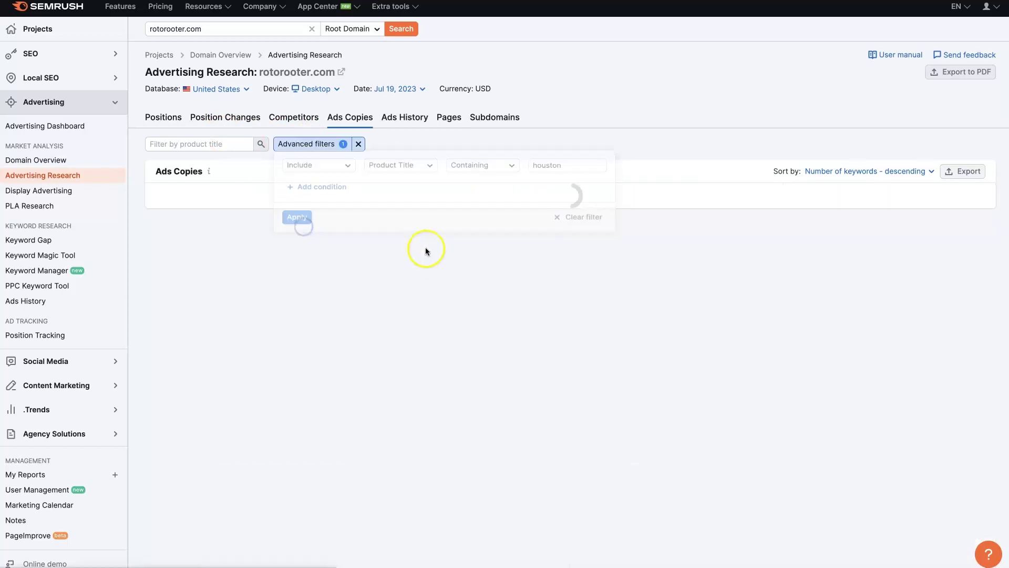
{"action": "left_click", "coordinate": [358, 145]}
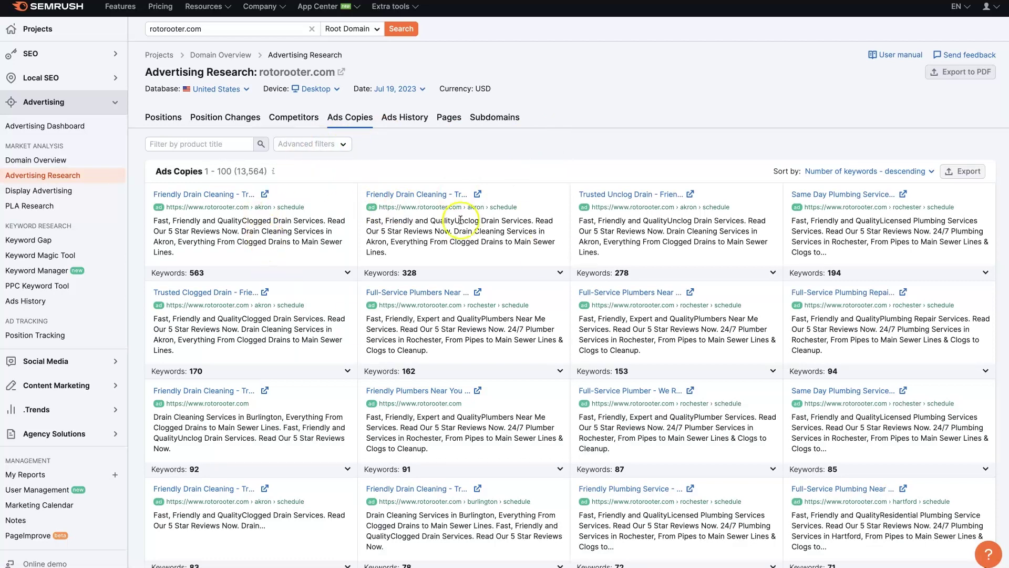
- Look through rotorooter.com's ads copies and compare their headlines, descriptions and the cities in their URLs
{"action": "scroll", "coordinate": [756, 375], "scroll_direction": "down", "scroll_amount": 20}
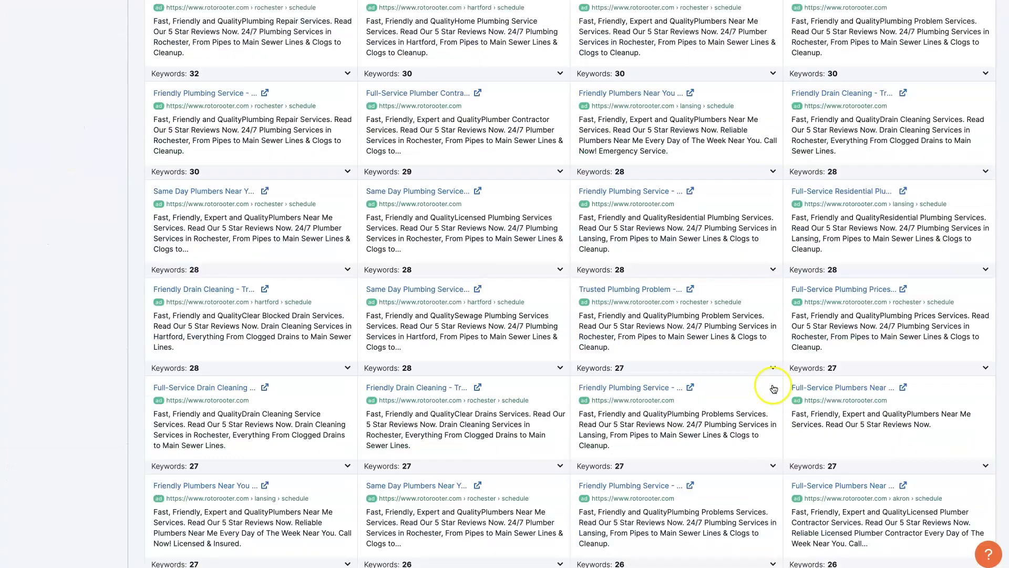
{"action": "scroll", "coordinate": [777, 384], "scroll_direction": "up", "scroll_amount": 20}
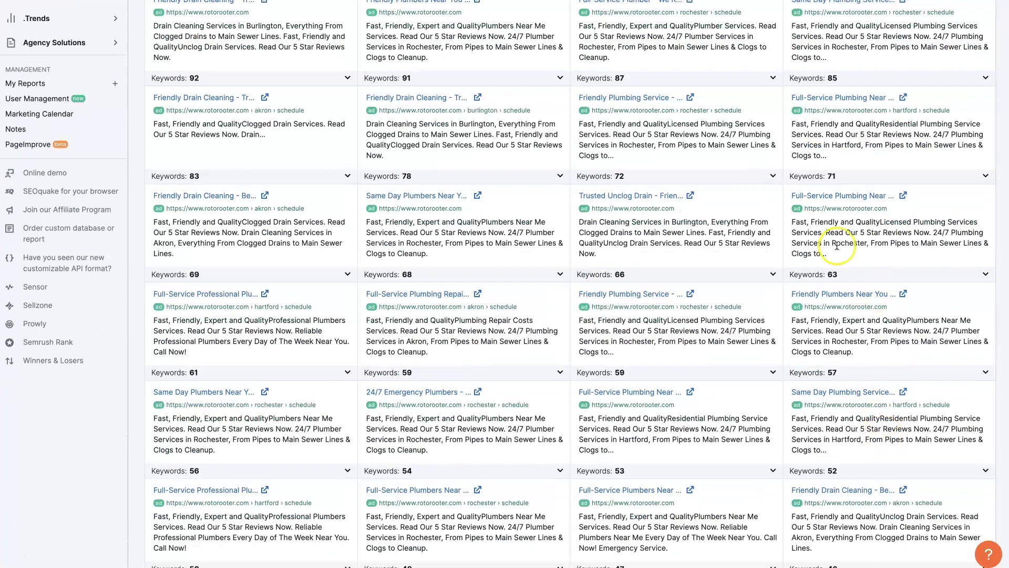
{"action": "scroll", "coordinate": [575, 338], "scroll_direction": "down", "scroll_amount": 1}
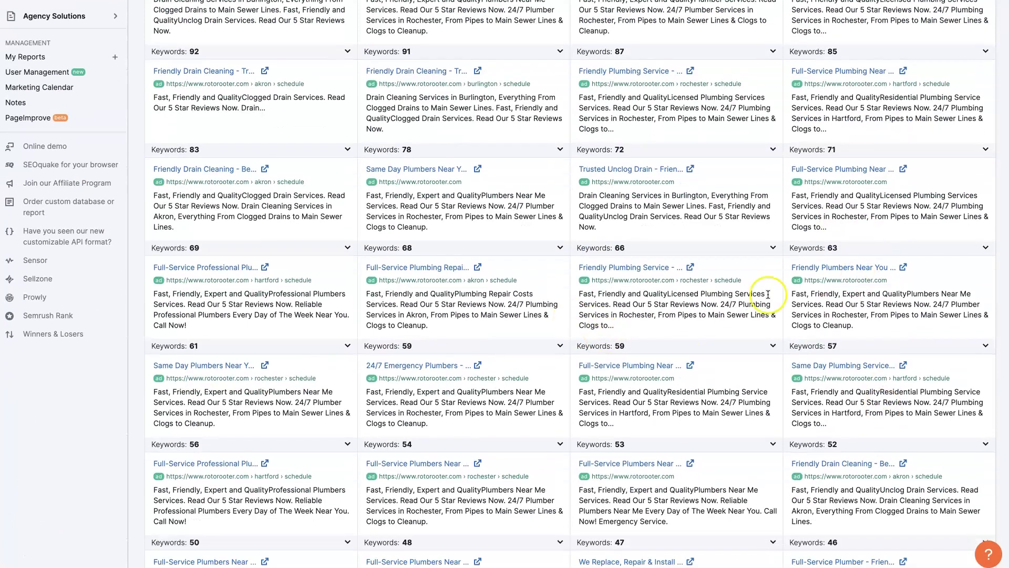
{"action": "scroll", "coordinate": [762, 342], "scroll_direction": "down", "scroll_amount": 10}
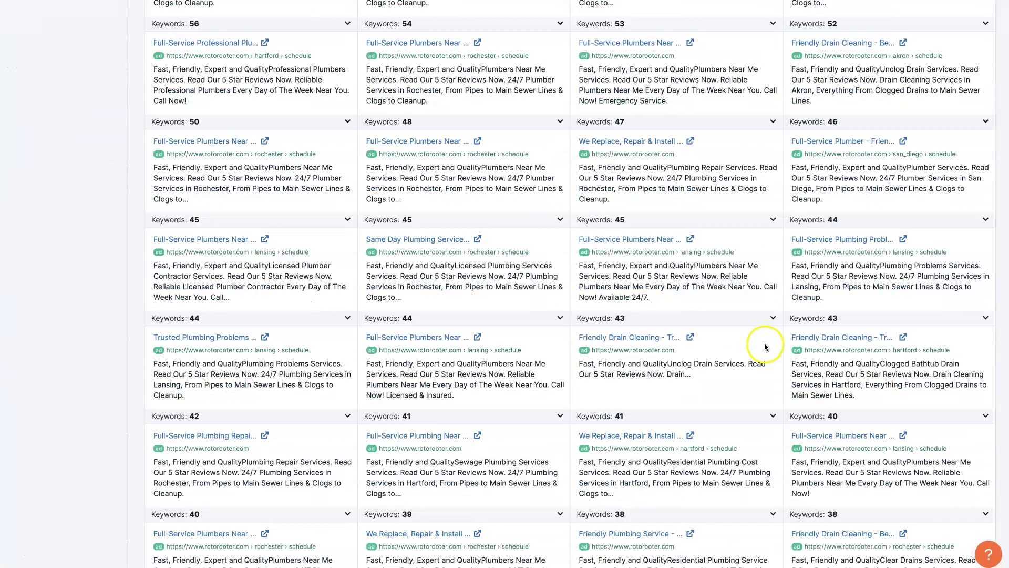
{"action": "scroll", "coordinate": [503, 233], "scroll_direction": "down", "scroll_amount": 7}
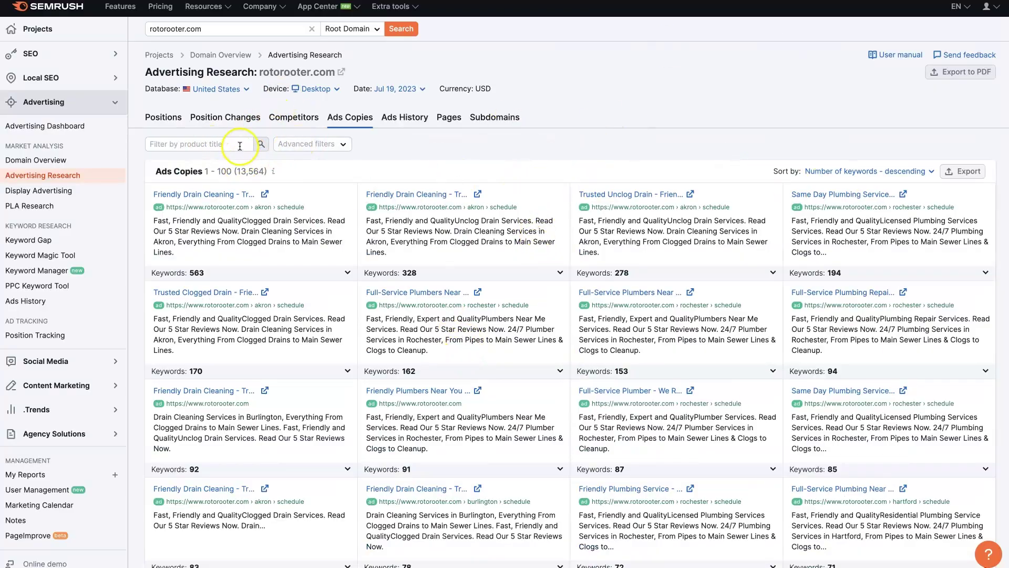
{"action": "left_click", "coordinate": [330, 144]}
{"action": "left_click", "coordinate": [494, 120]}
{"action": "left_click", "coordinate": [721, 202]}
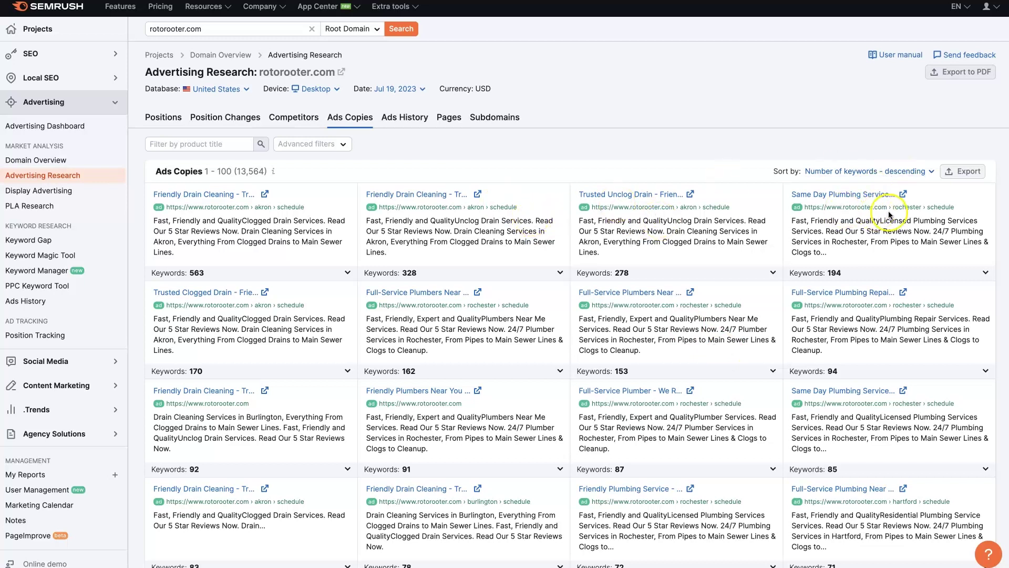
- Filter the ads copies to include only those with a URL containing "rochester"
{"action": "left_click", "coordinate": [334, 143]}
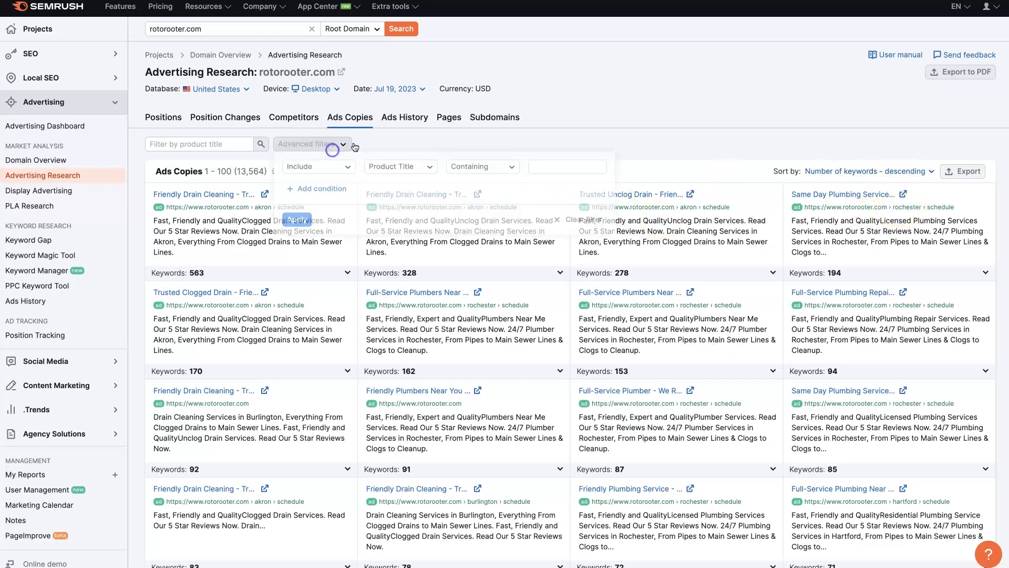
{"action": "left_click", "coordinate": [422, 171]}
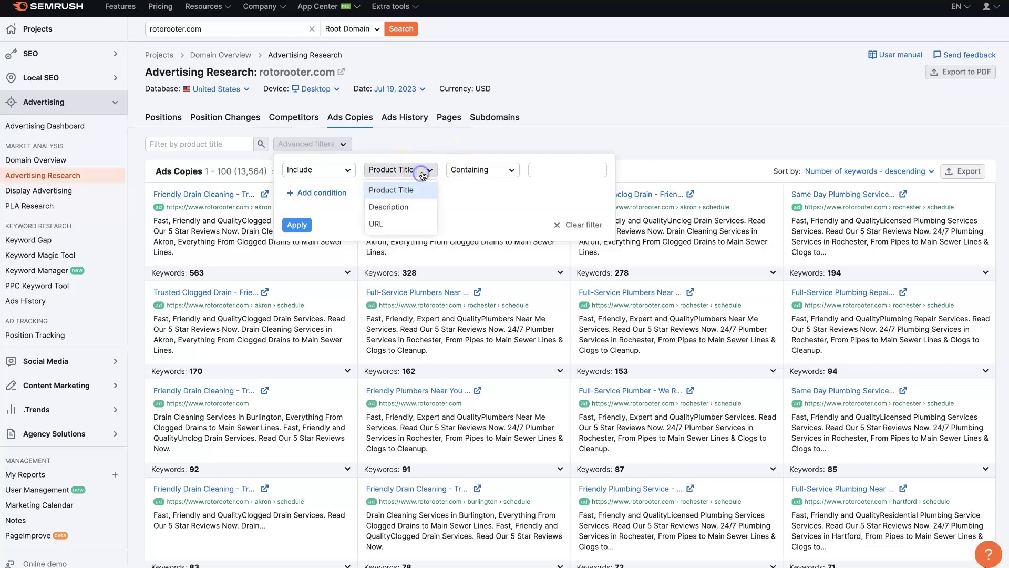
{"action": "left_click", "coordinate": [406, 226]}
{"action": "left_click", "coordinate": [547, 168]}
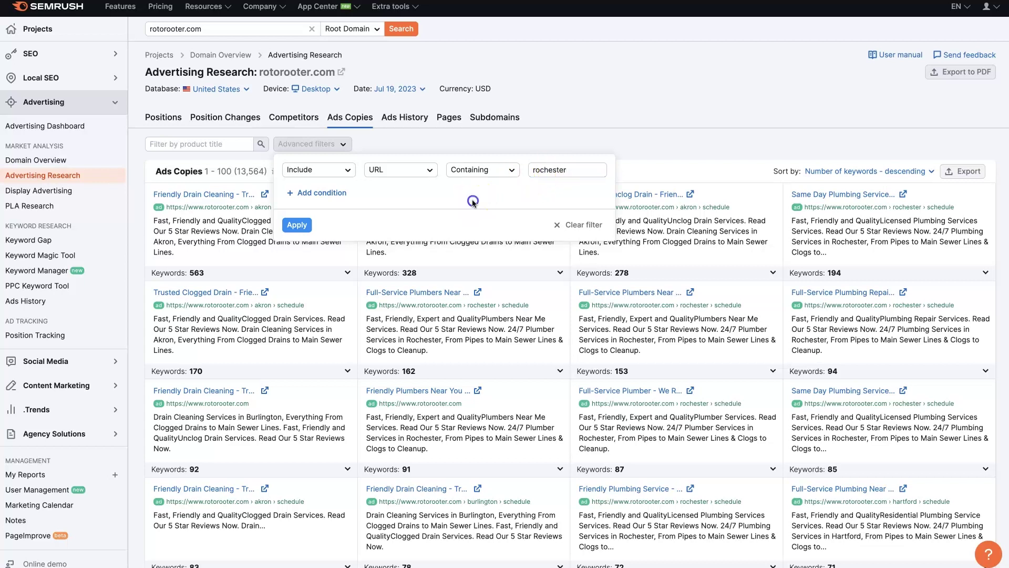
{"action": "left_click", "coordinate": [307, 226]}
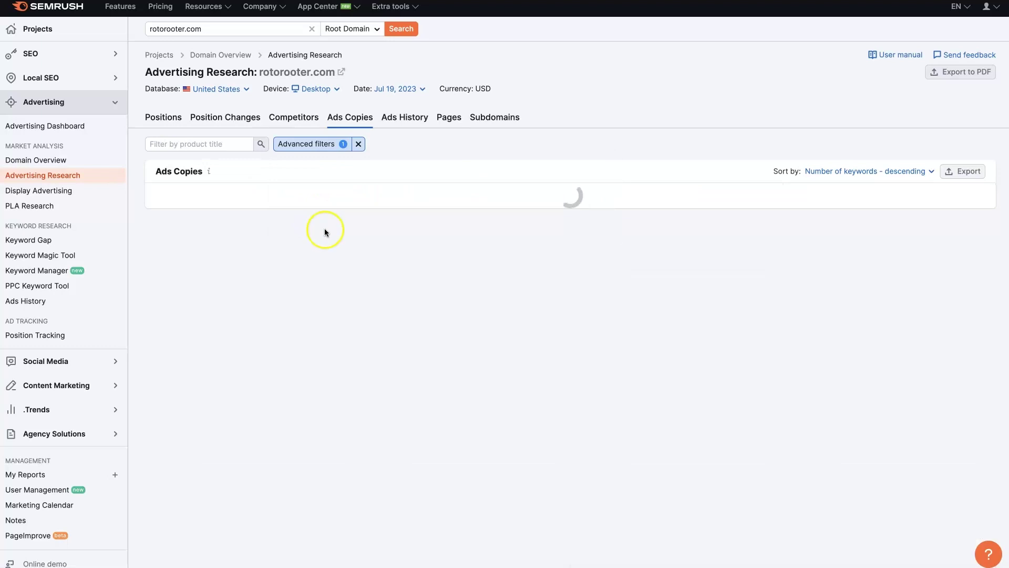
- Look through the ads copies filtered to Rochester and go back to the Positions report
{"action": "scroll", "coordinate": [774, 321], "scroll_direction": "down", "scroll_amount": 20}
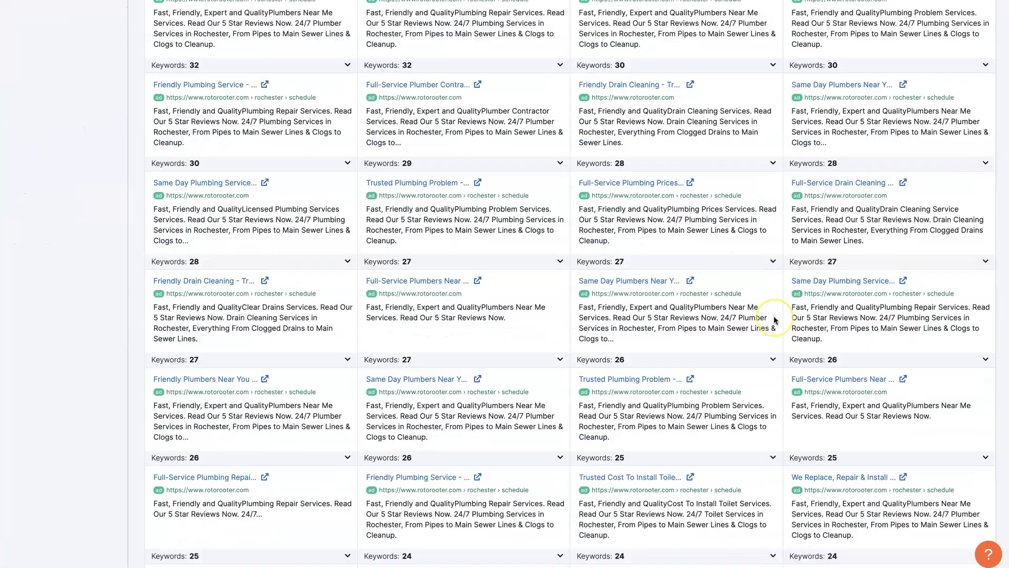
{"action": "scroll", "coordinate": [774, 321], "scroll_direction": "up", "scroll_amount": 20}
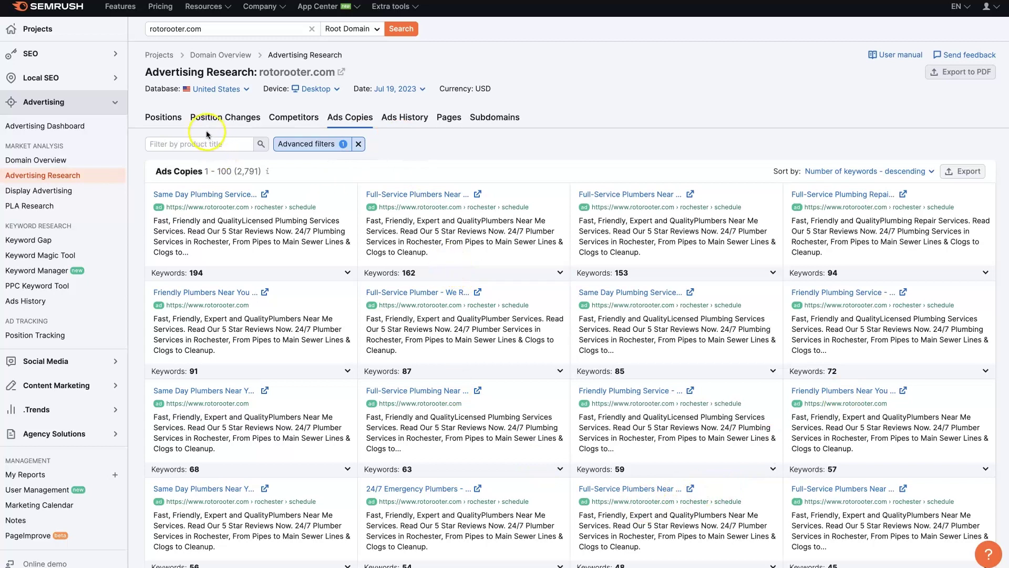
{"action": "left_click", "coordinate": [162, 117]}
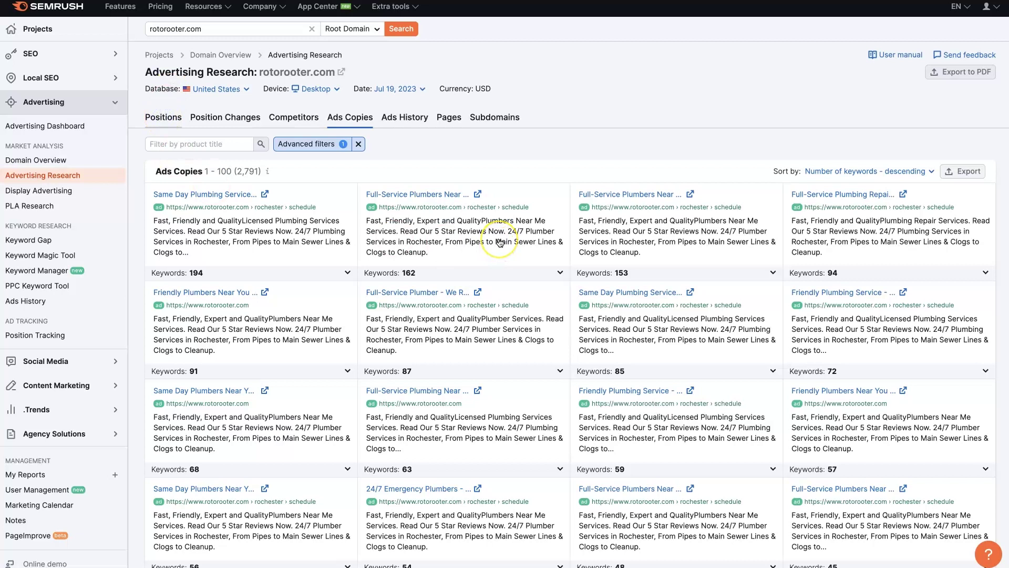